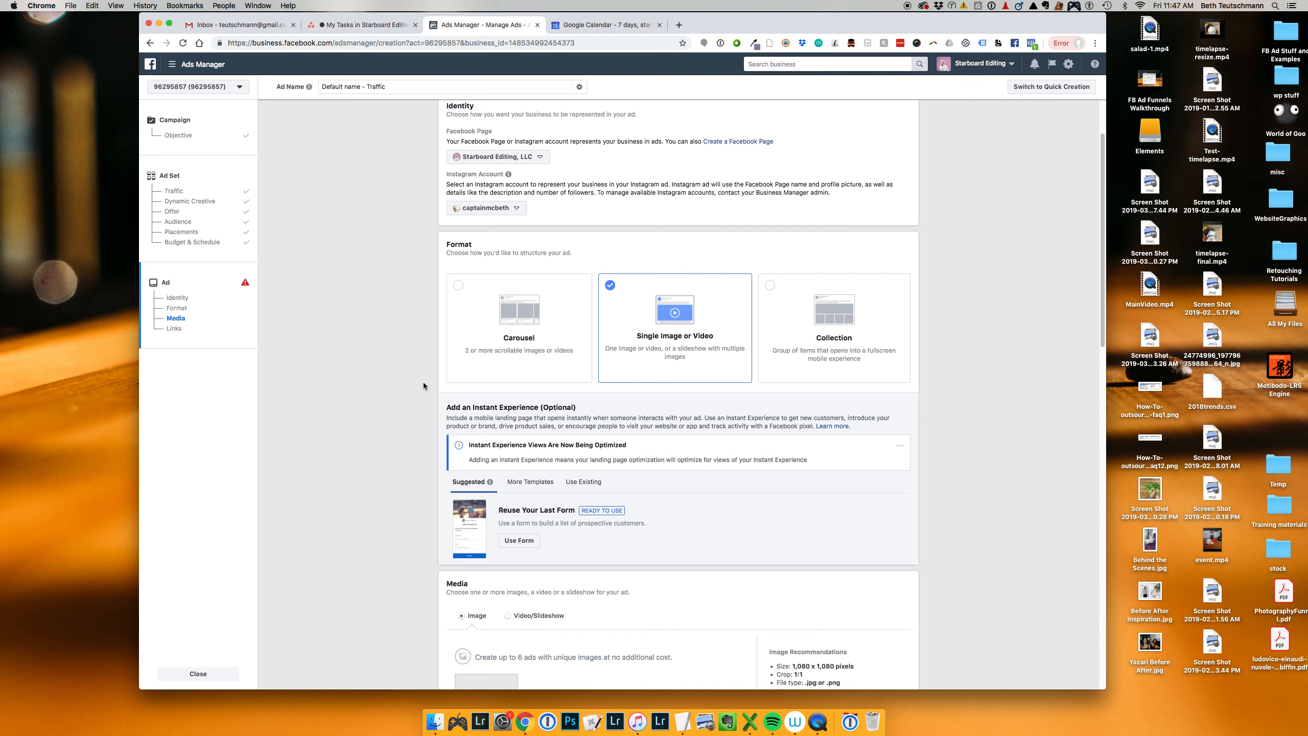
Step: Look through the ad's format, media and link sections
scroll(421, 382, down, 2)
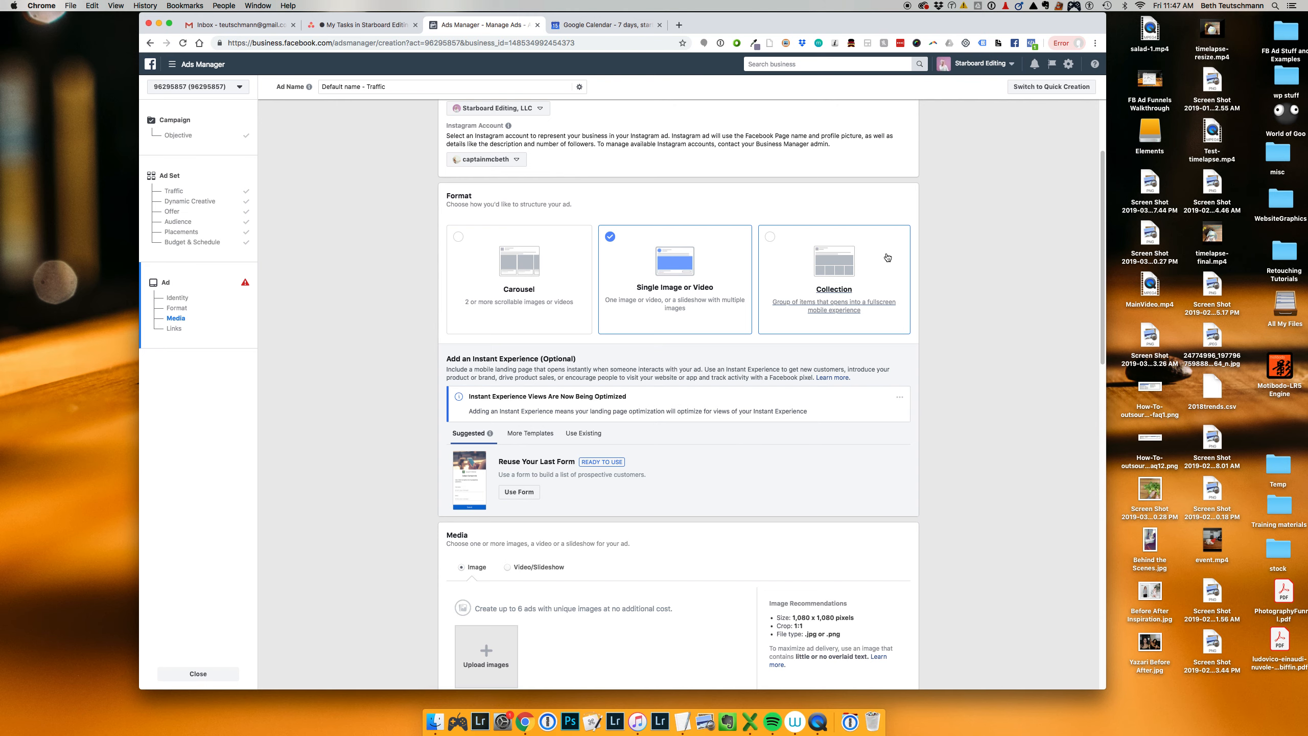
scroll(832, 437, down, 3)
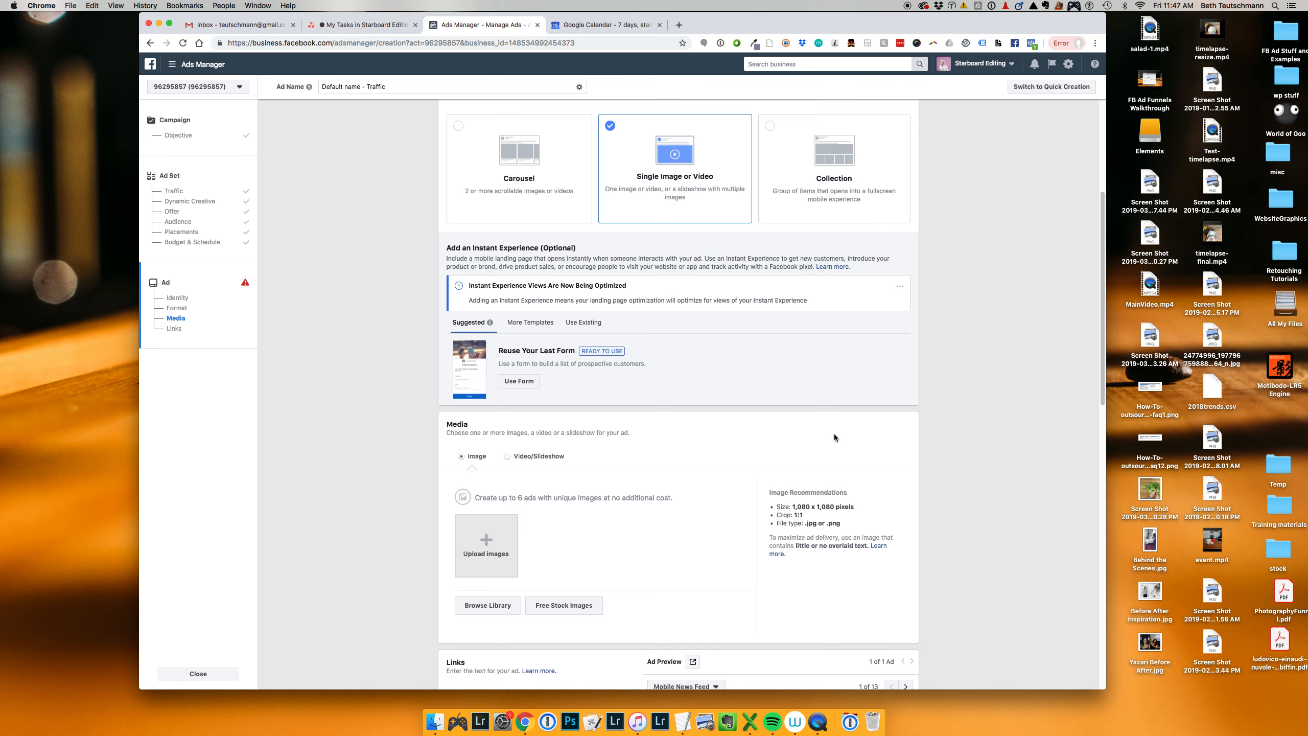
scroll(834, 437, down, 10)
scroll(834, 438, down, 5)
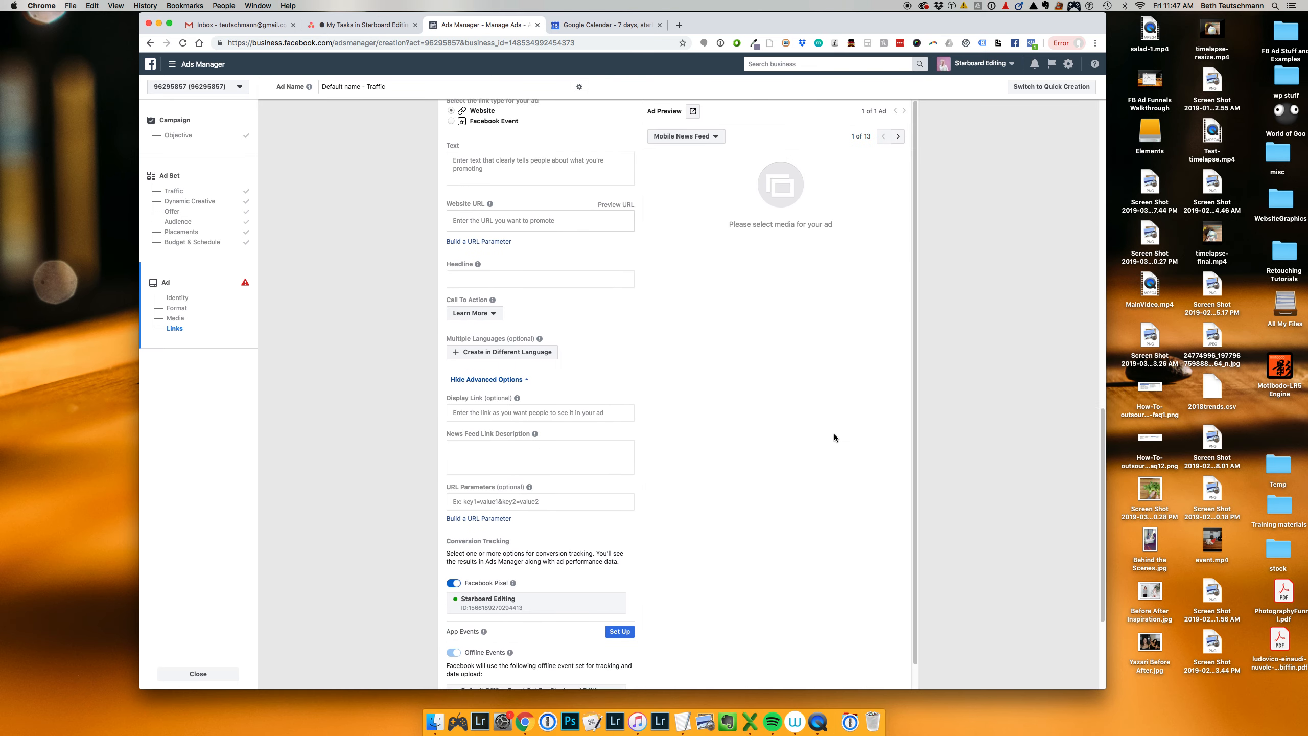
scroll(834, 438, up, 15)
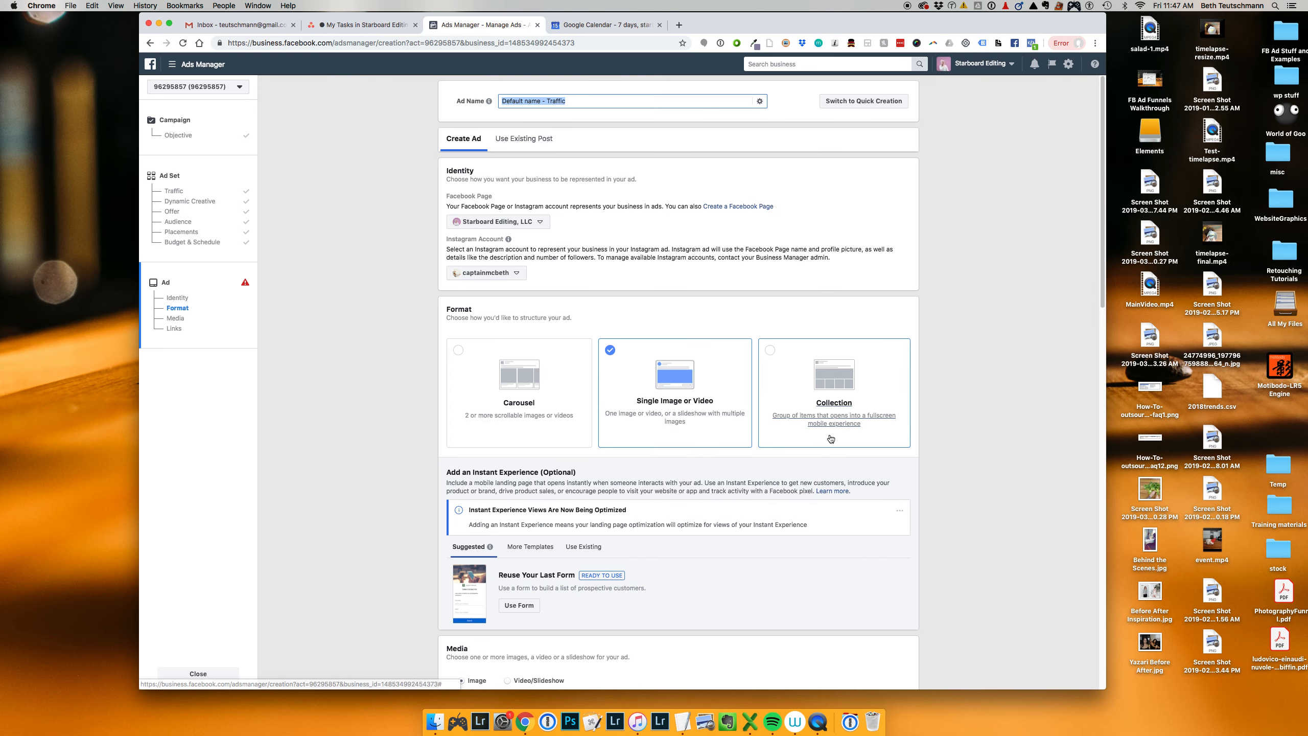
scroll(700, 383, down, 4)
scroll(700, 386, down, 6)
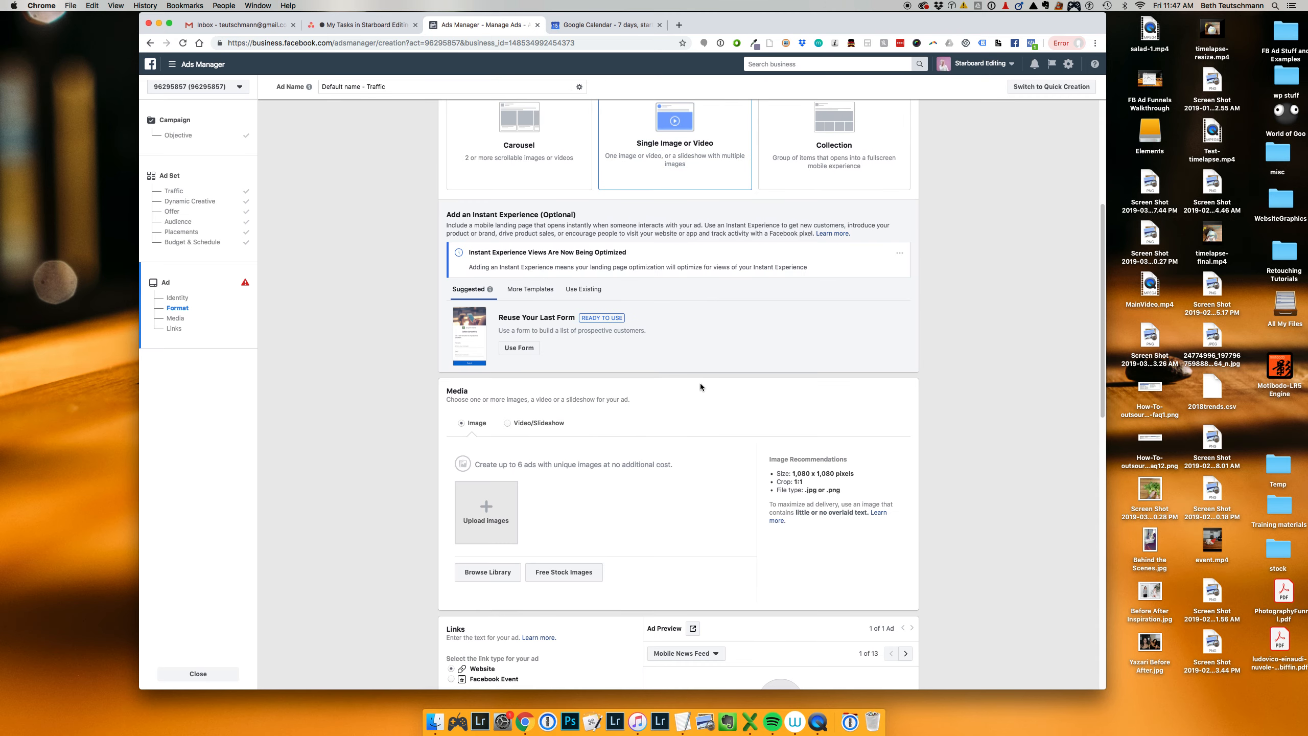
Step: Add the 1200 × 628 image braceyourself2.jpg from the account's image library as the ad's media
click(487, 388)
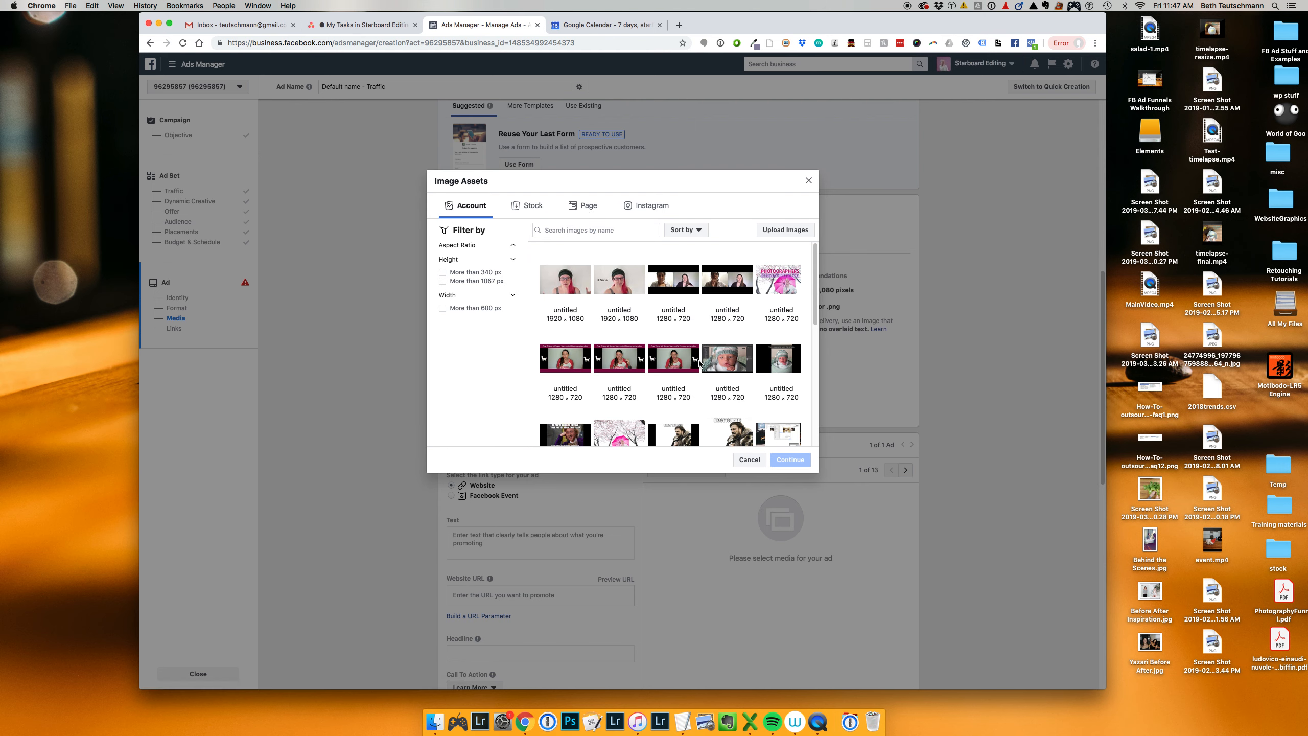
scroll(699, 364, down, 3)
click(727, 342)
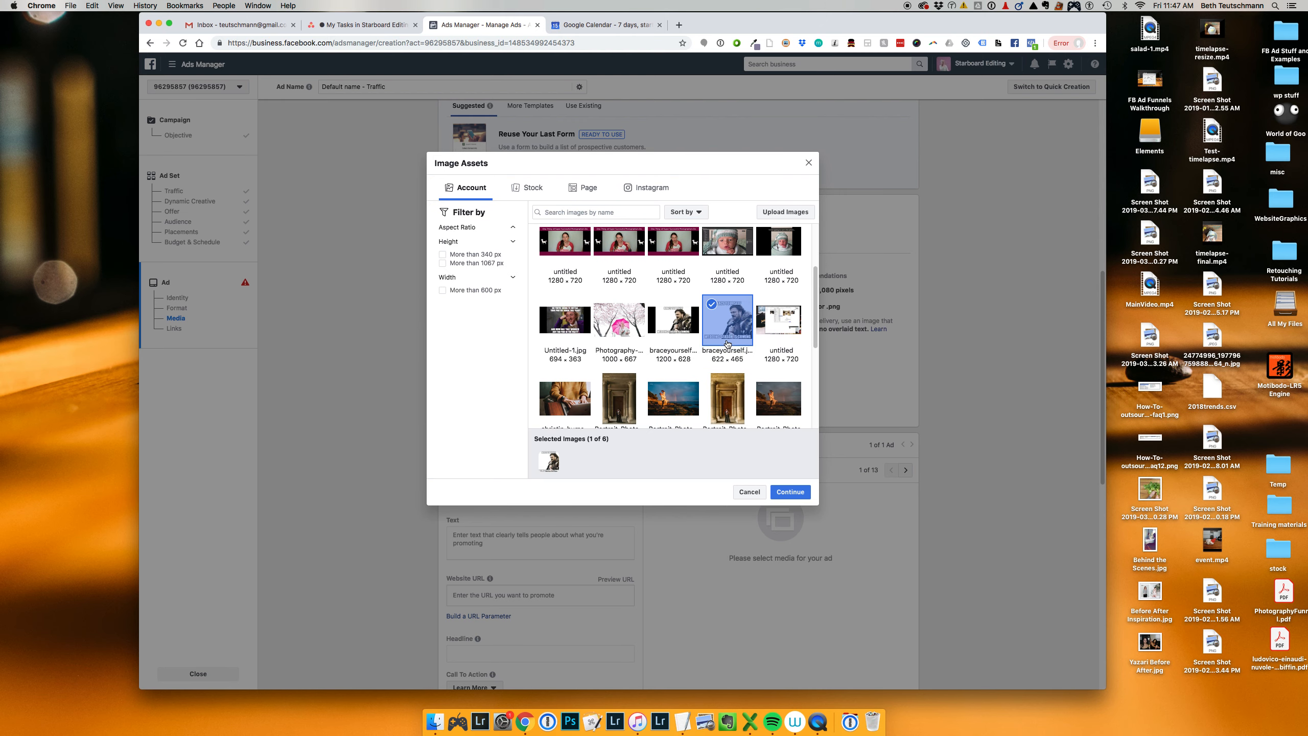
click(689, 335)
click(731, 326)
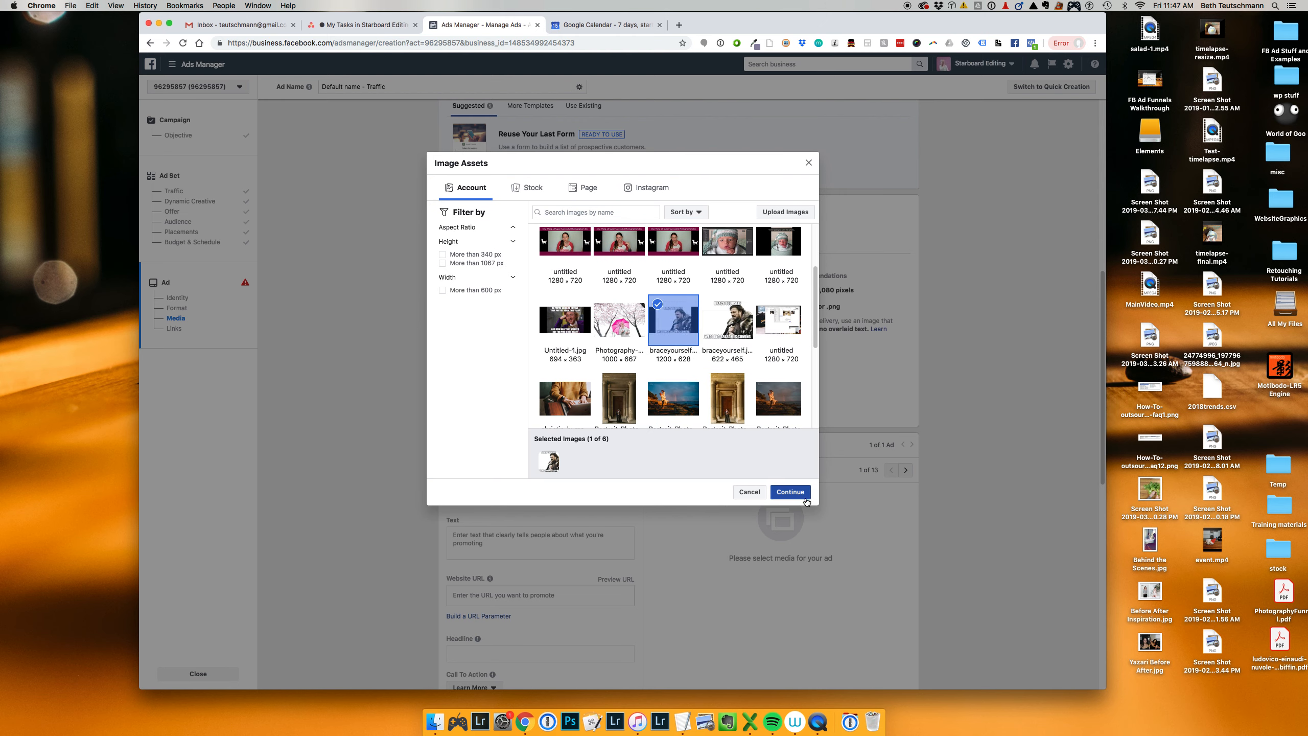
click(790, 492)
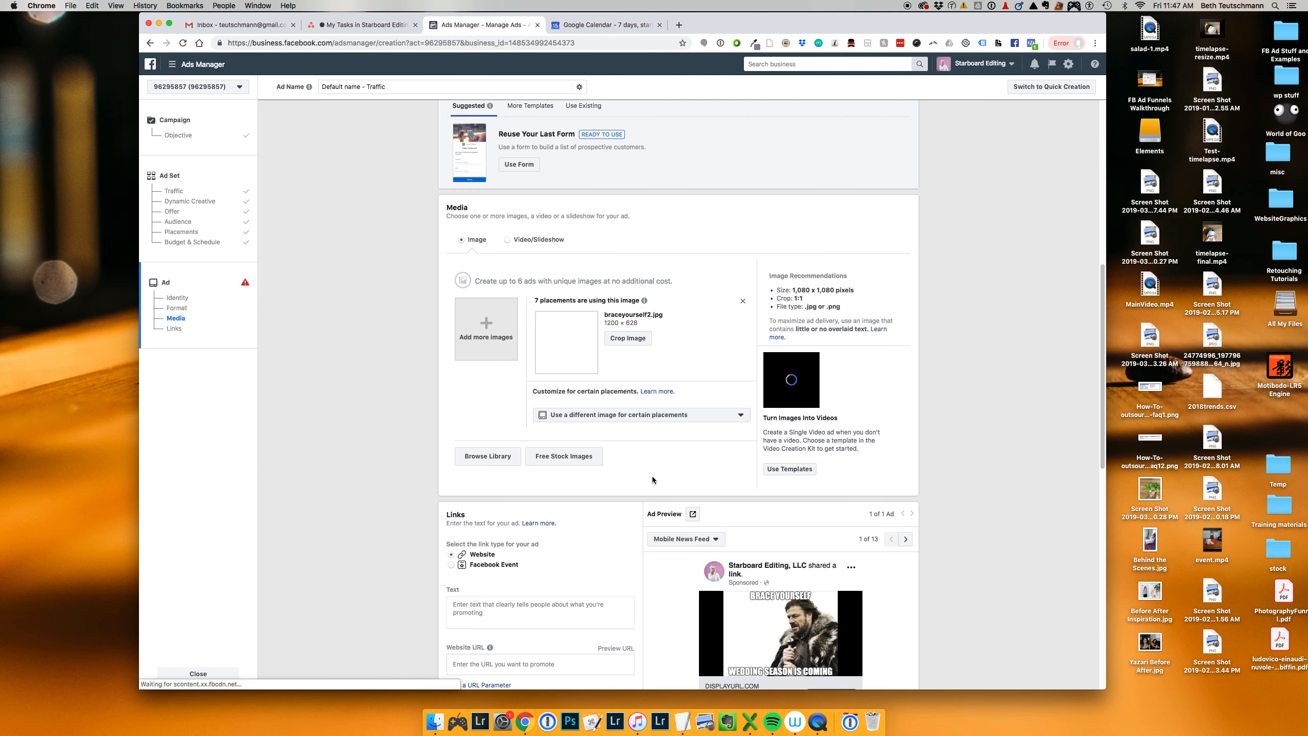
Step: Enter "This is where your ad copy goes!" as the ad's text
scroll(652, 477, down, 2)
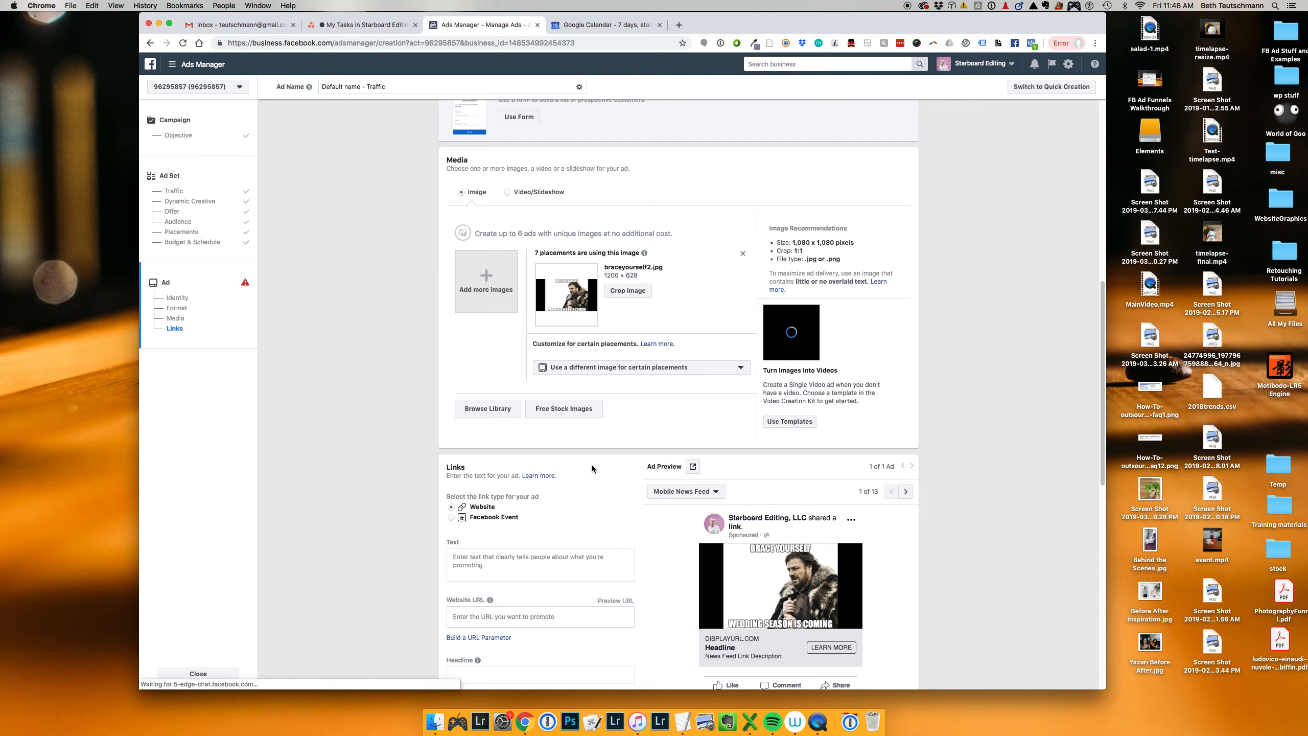
scroll(592, 467, down, 5)
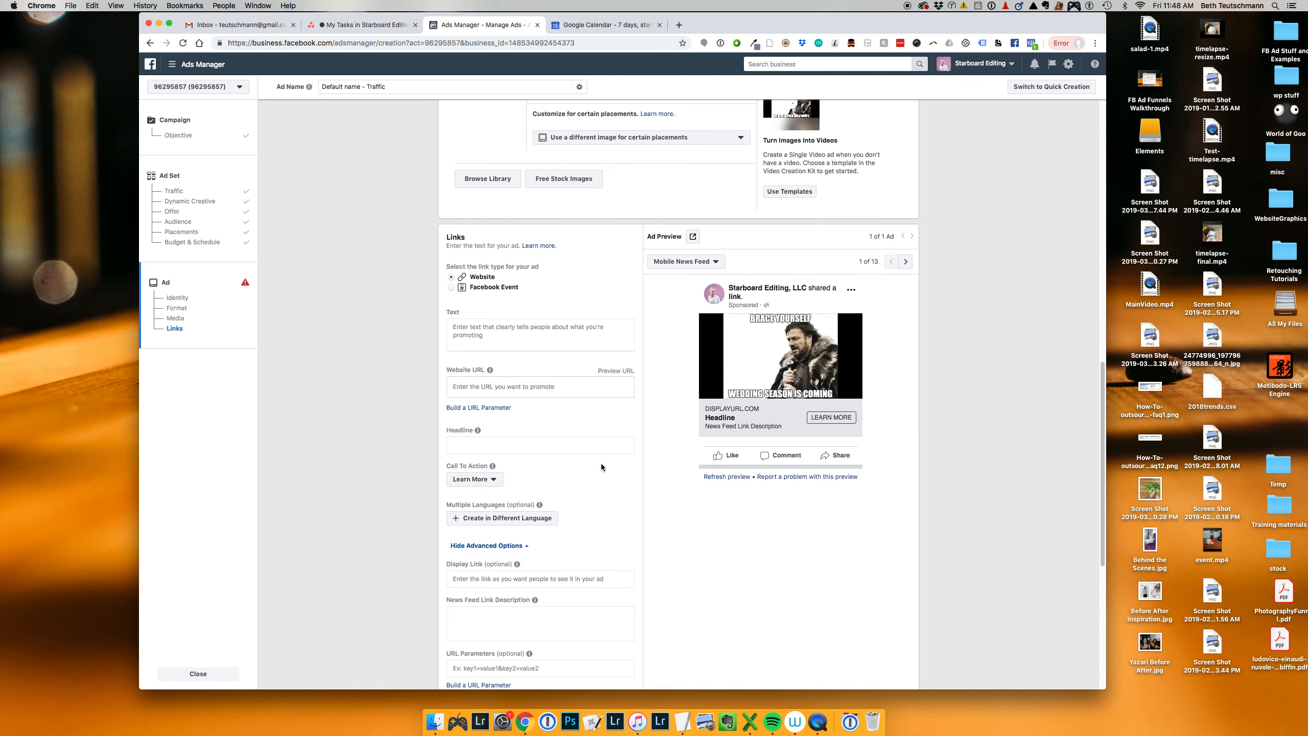
click(552, 326)
text(Thi sis)
key(BackSpace)
key(BackSpace)
key(BackSpace)
key(BackSpace)
text(s is)
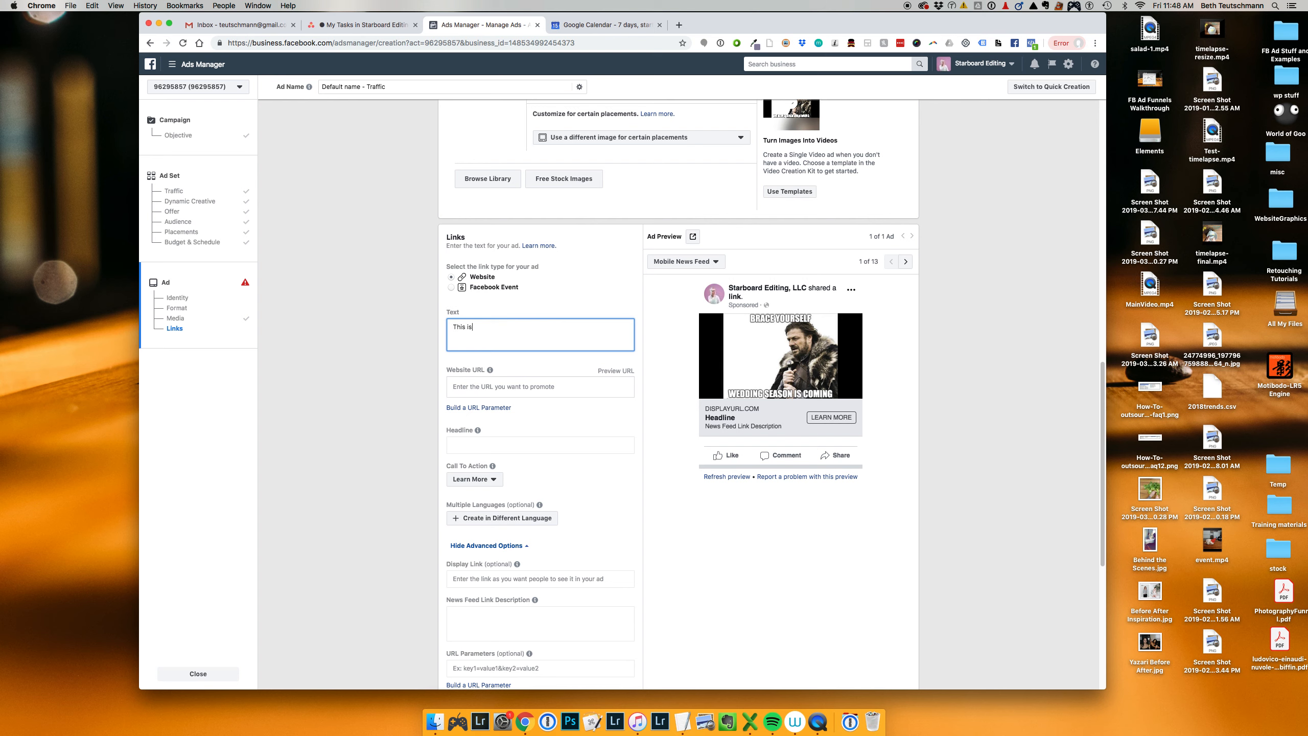
text( where your ad copy goes!)
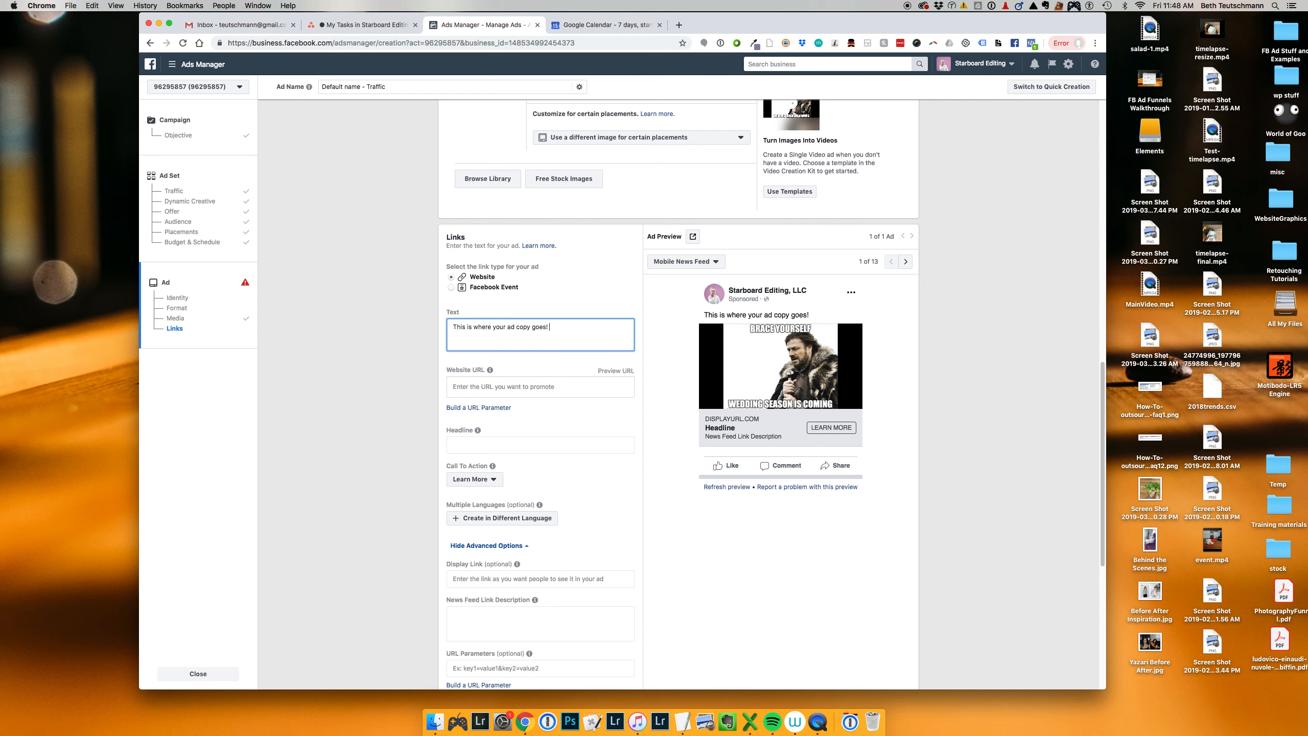
click(534, 385)
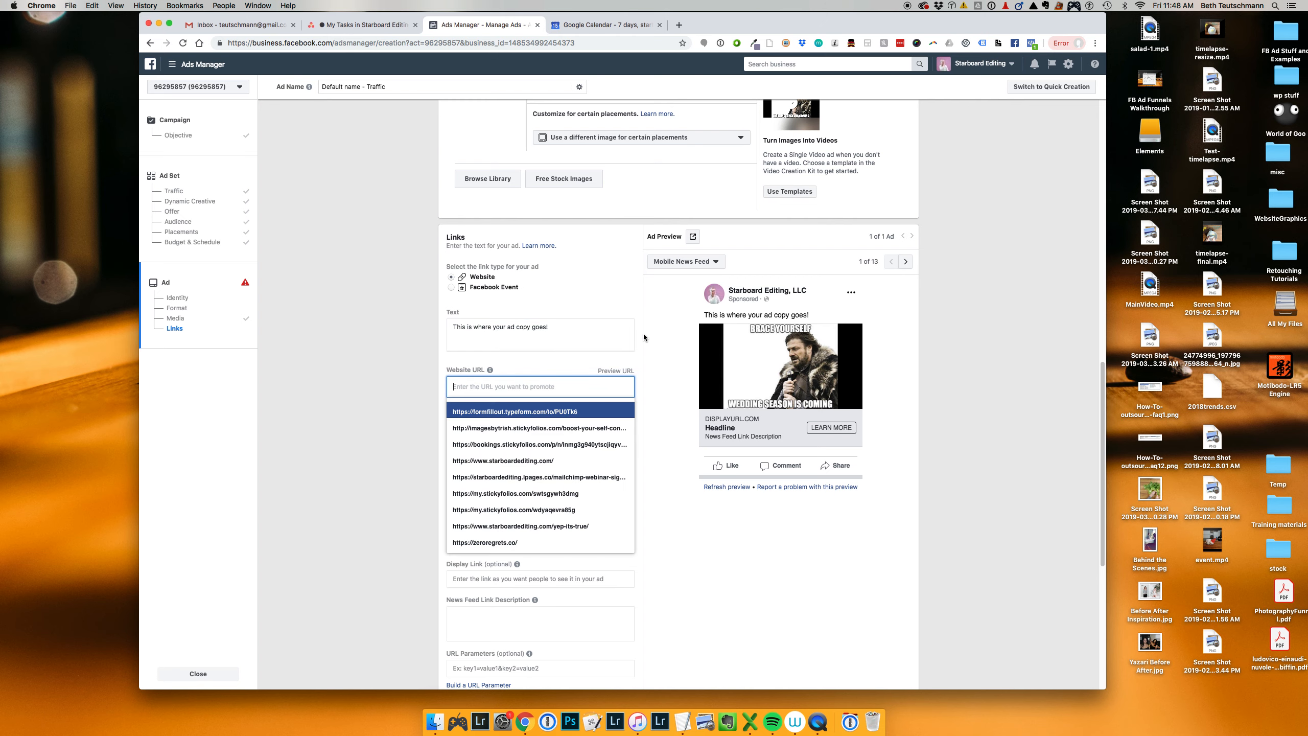
text(star)
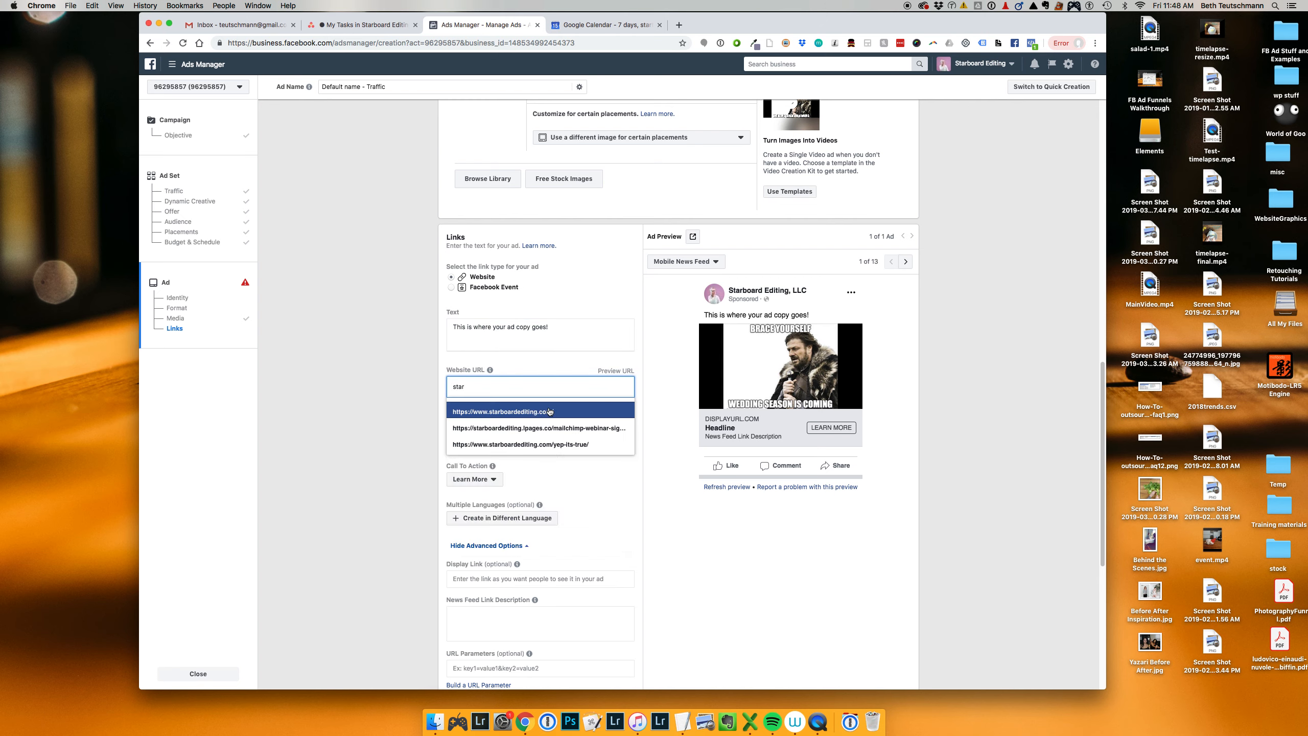
click(549, 411)
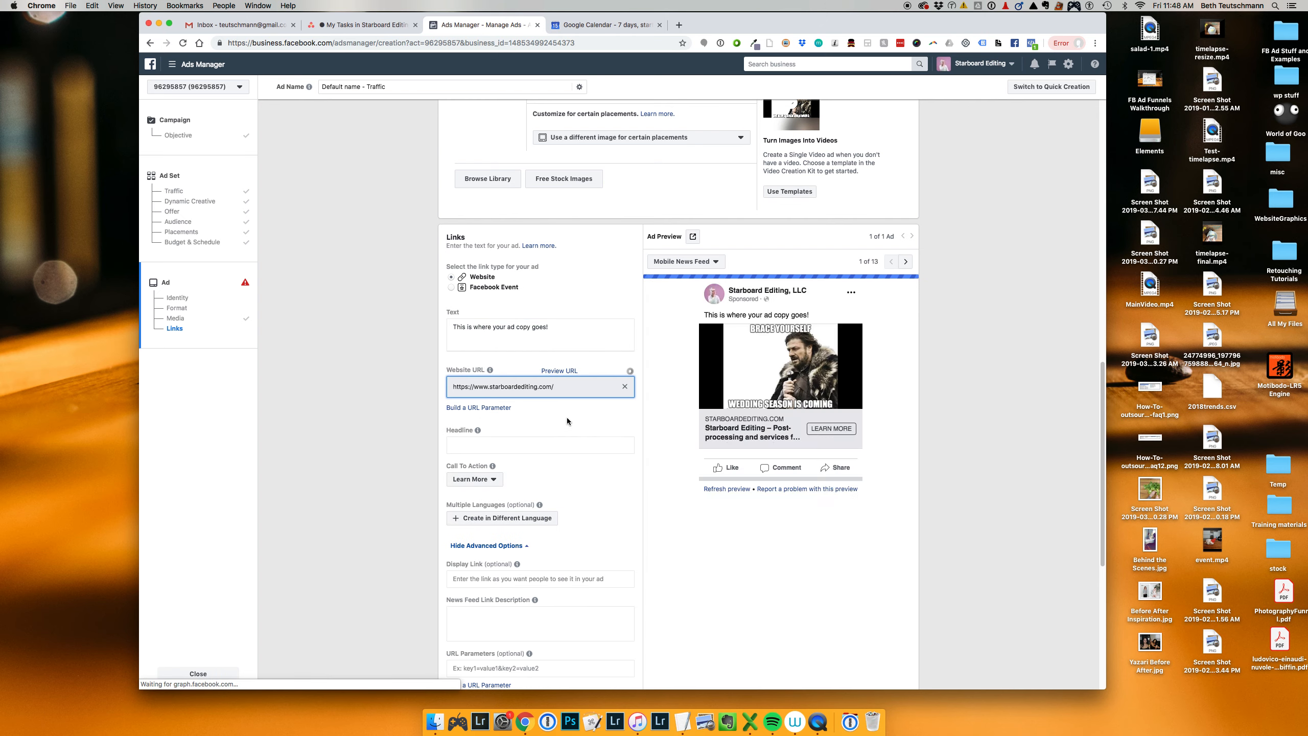
click(579, 446)
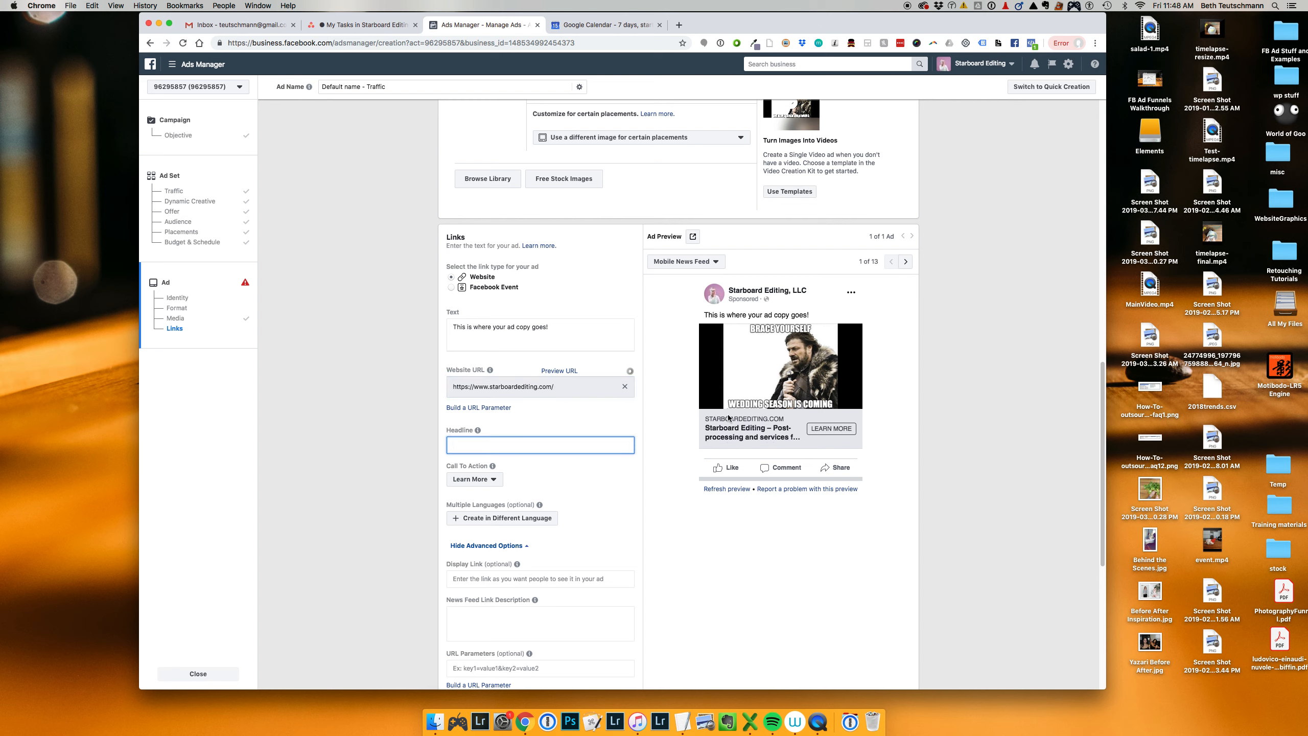
text(This is your headline)
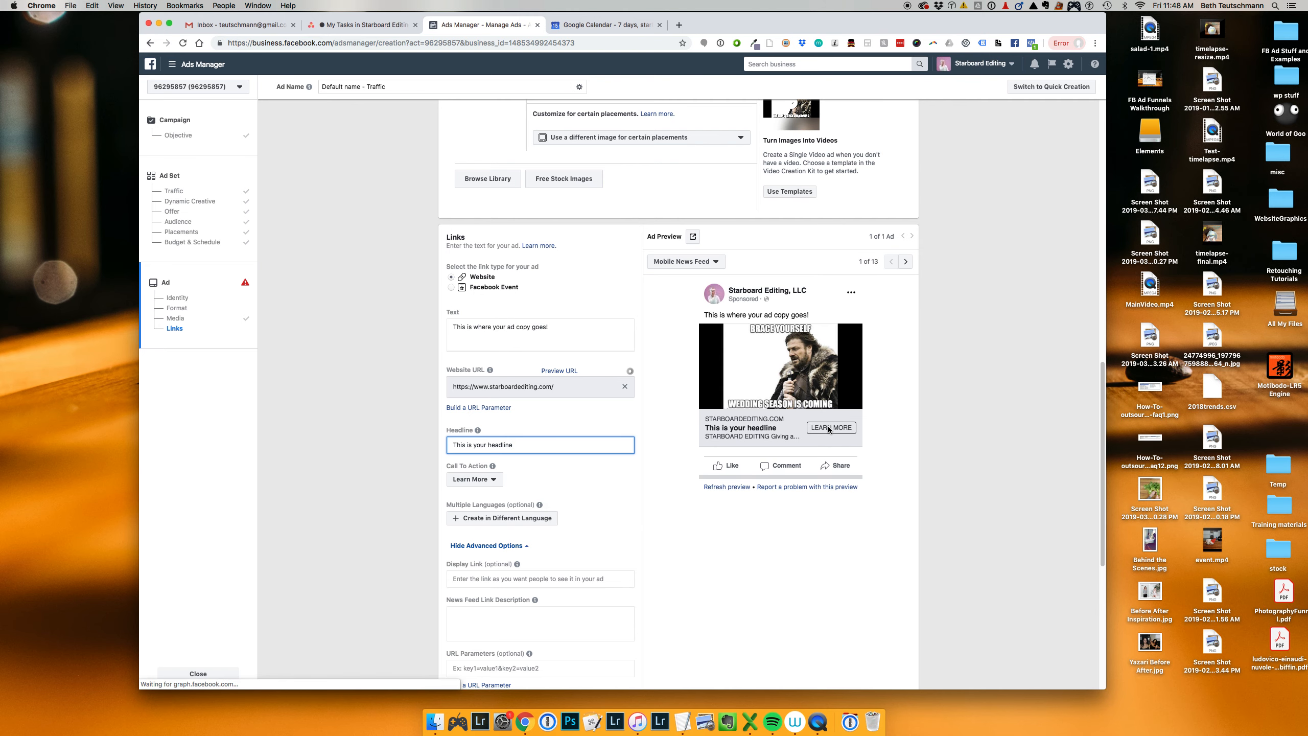
Step: Look through the available call-to-action options for the ad
click(474, 479)
scroll(600, 508, down, 1)
scroll(495, 515, down, 3)
scroll(499, 513, down, 1)
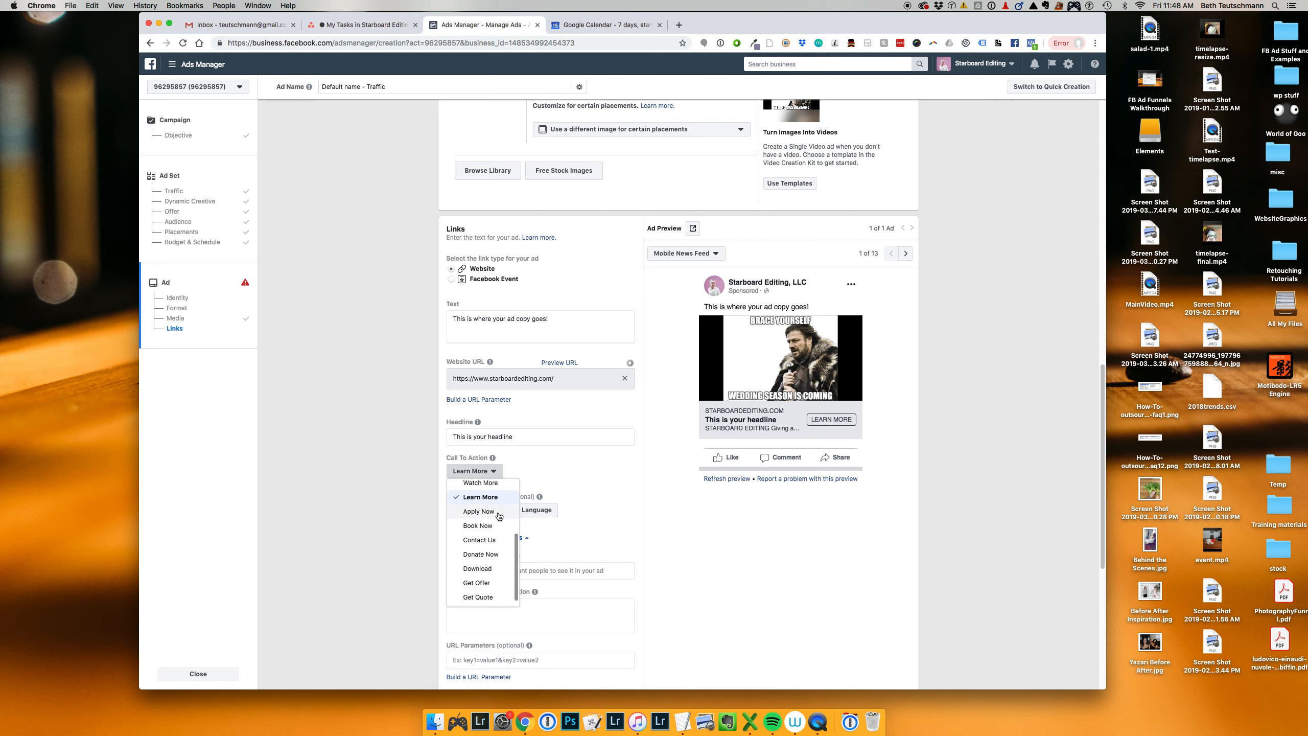
click(646, 475)
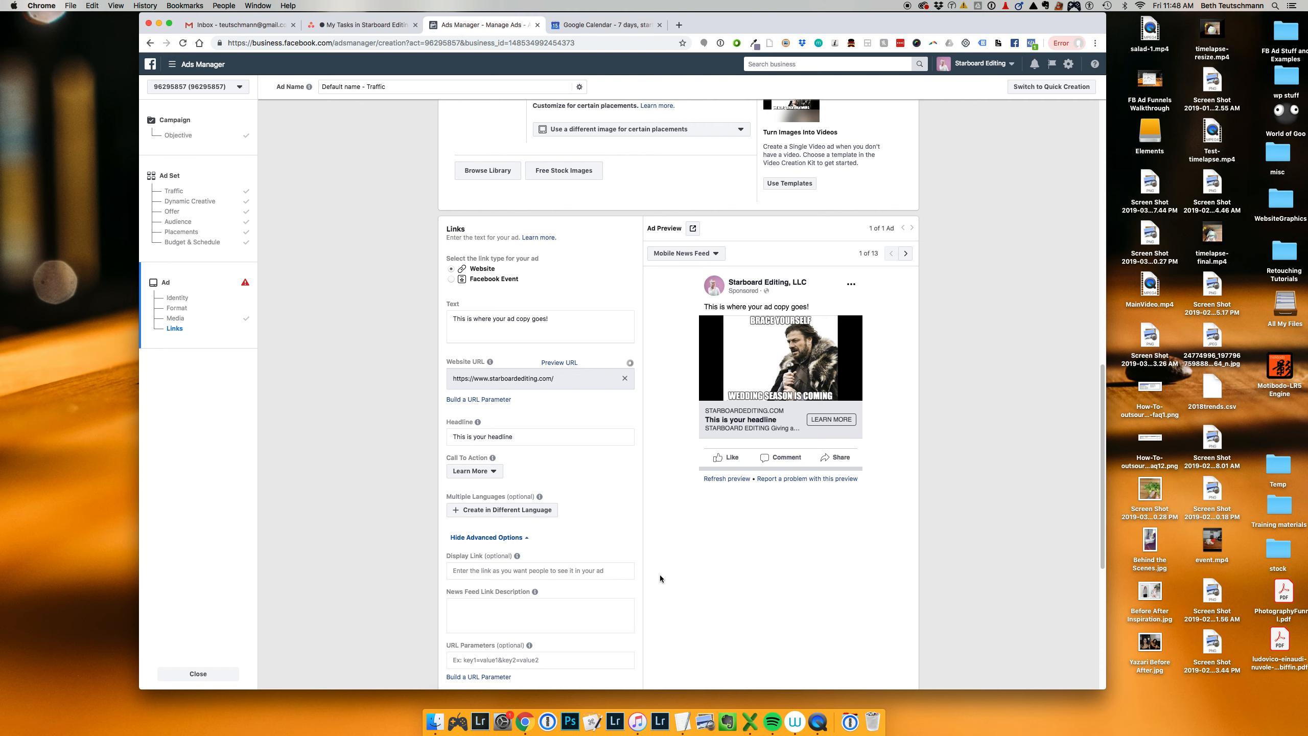
Step: Enter "A short description!" as the News Feed link description
scroll(660, 572, down, 1)
click(590, 561)
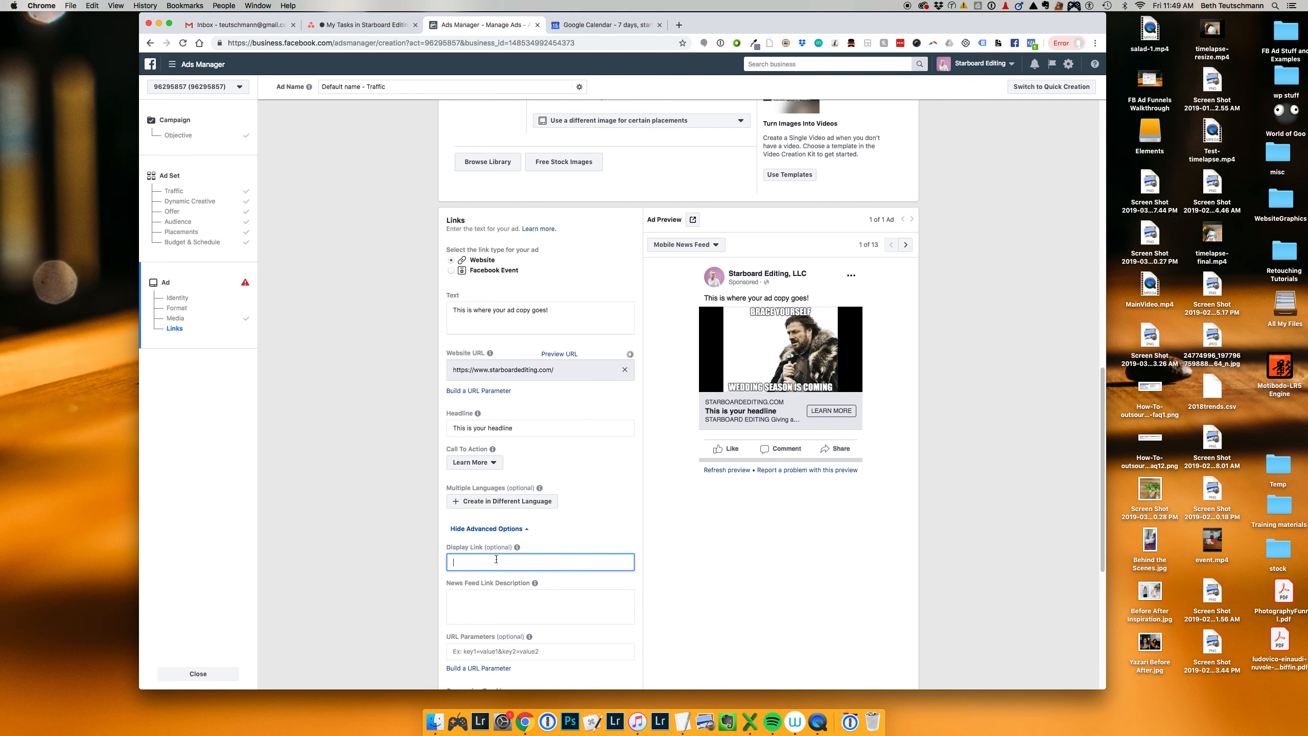
scroll(497, 559, down, 2)
key(Tab)
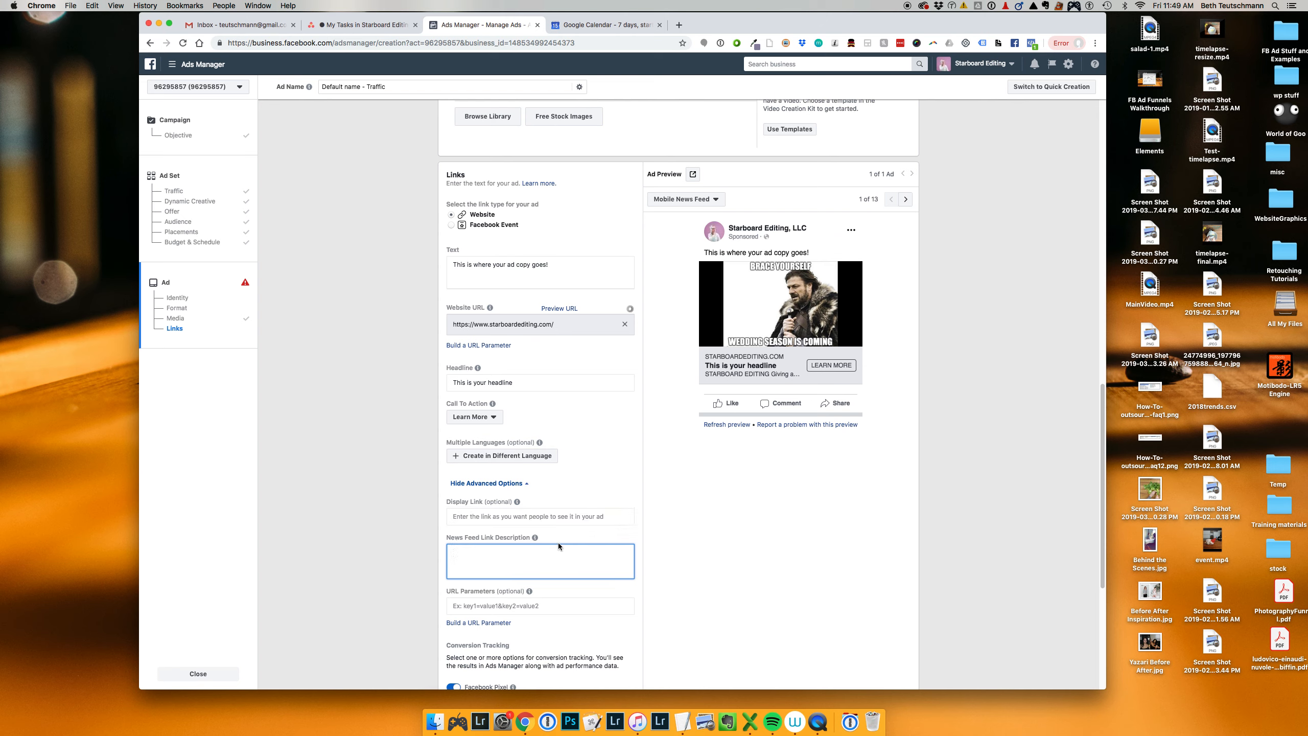
text(A short description!)
Step: Check the Facebook Pixel explanation under conversion tracking and the Website link type above the ad text
scroll(715, 562, down, 5)
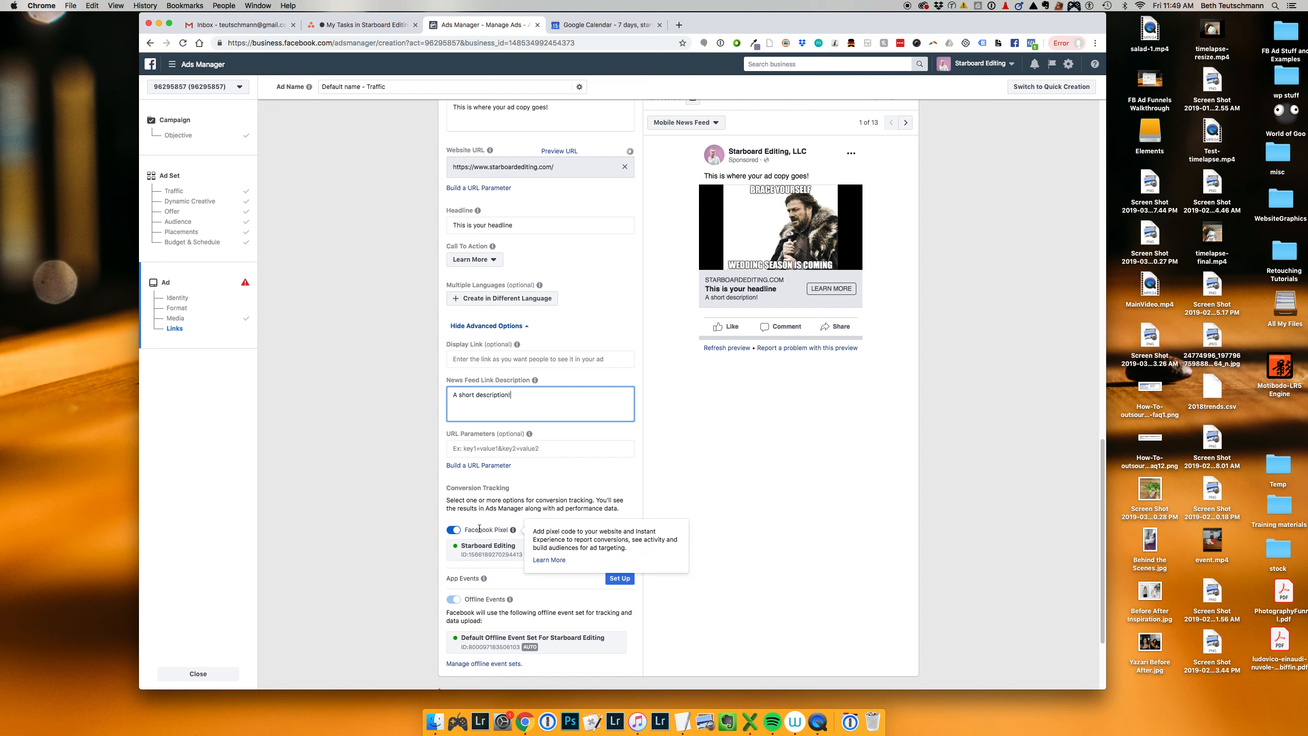
mouse_move(513, 530)
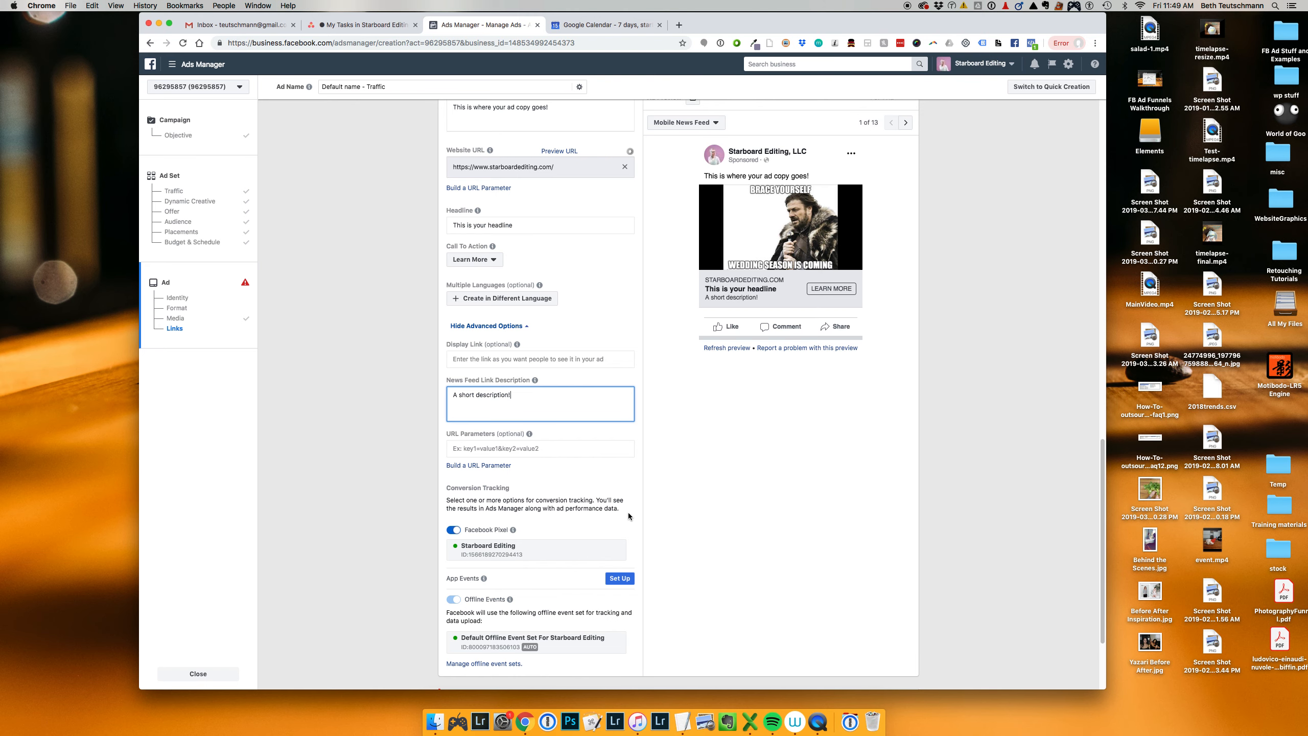
scroll(628, 585, up, 1)
scroll(628, 584, up, 5)
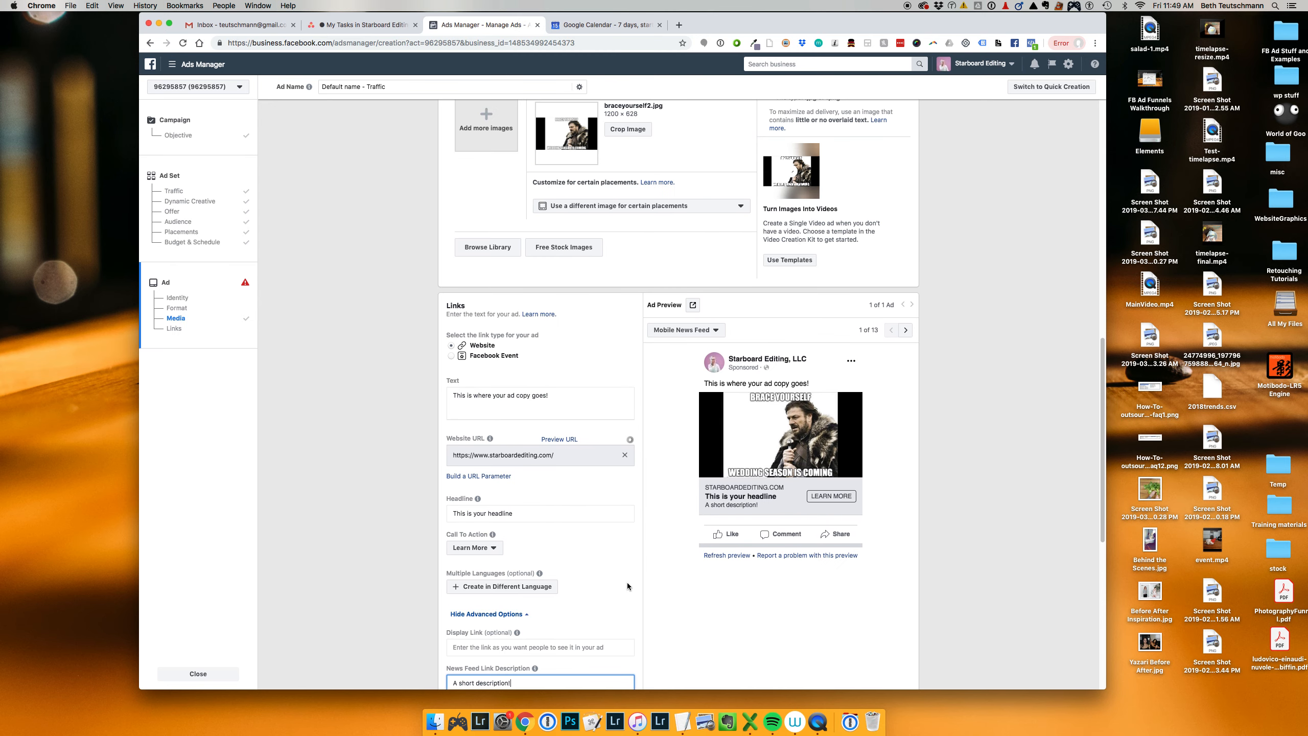
scroll(627, 583, up, 2)
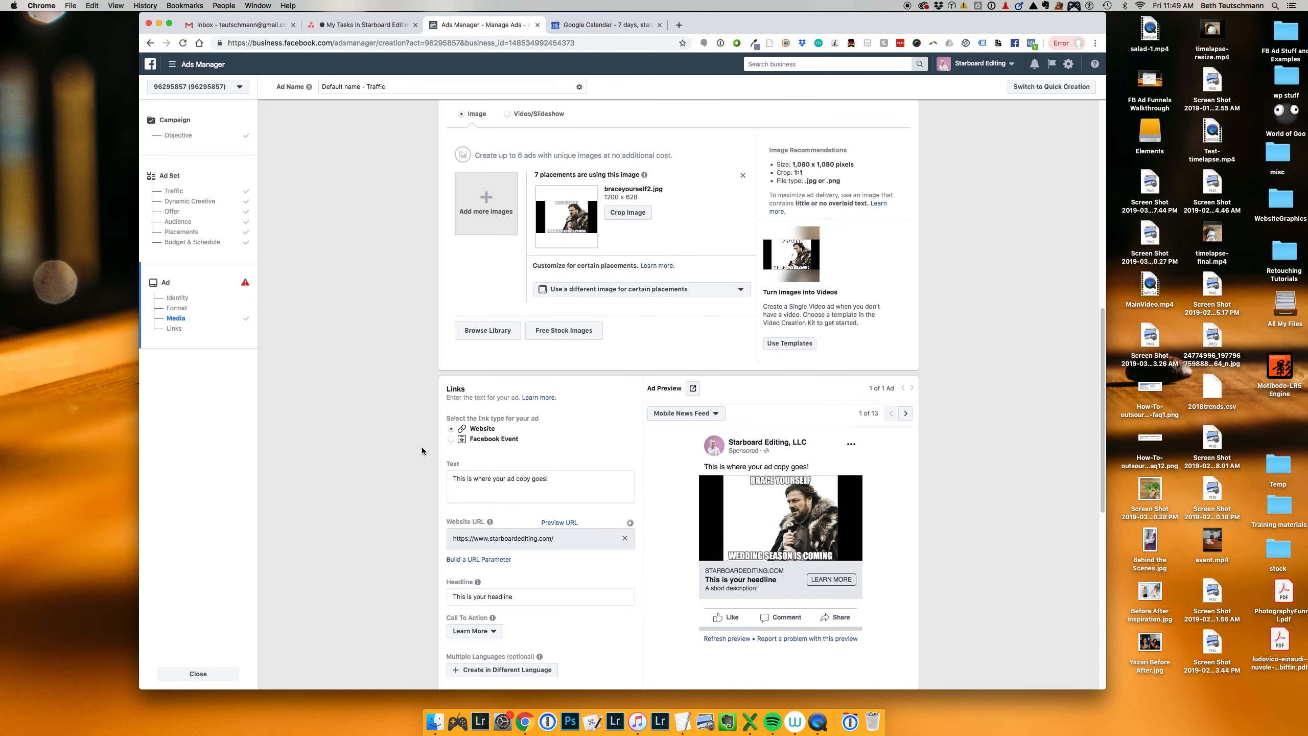
click(452, 429)
Step: Switch the ad format to Carousel and use the first 1920 × 1080 account image for card 1
scroll(591, 570, up, 3)
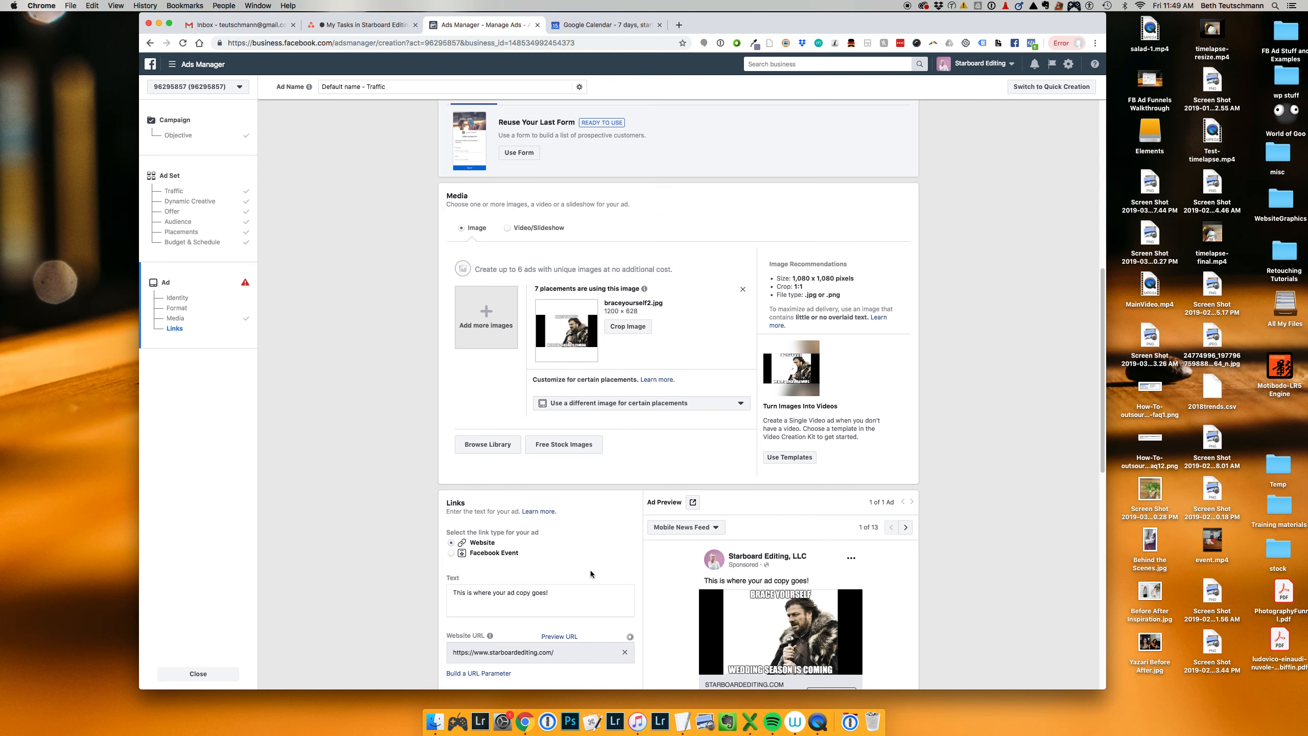
scroll(591, 570, up, 7)
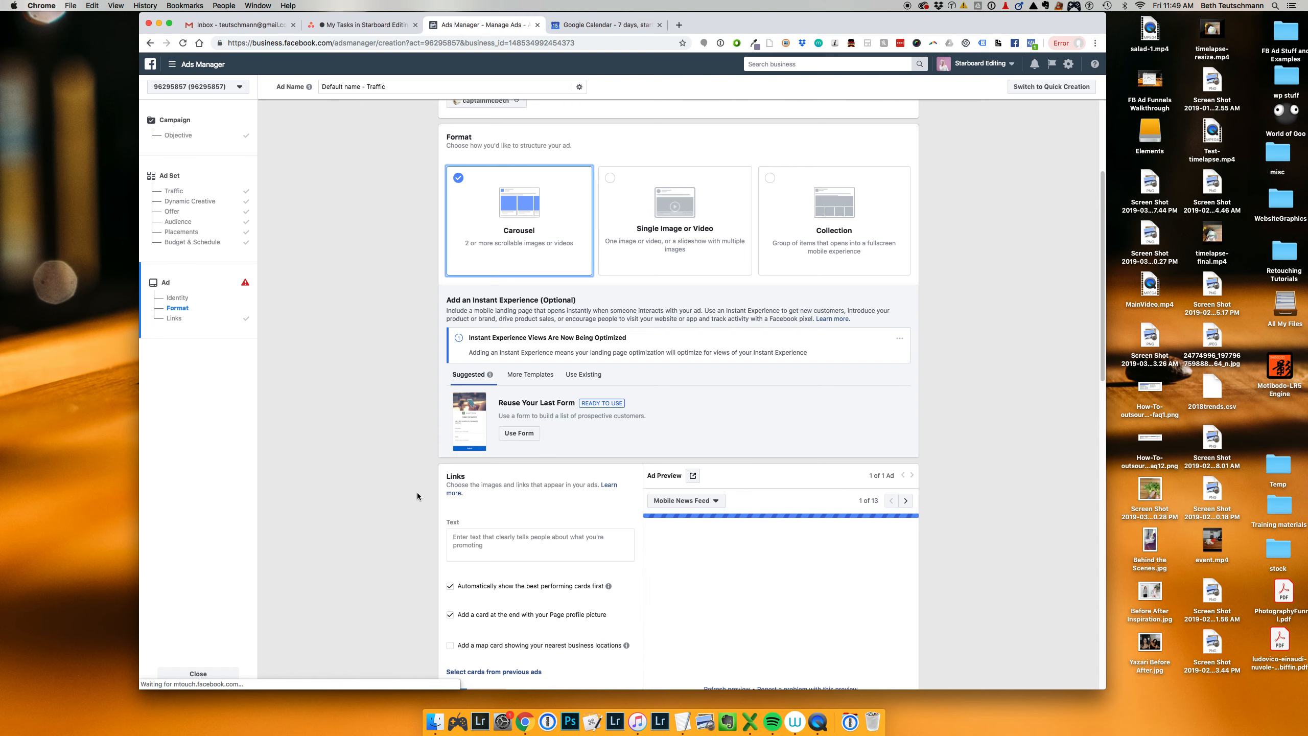
scroll(417, 492, down, 5)
scroll(417, 492, down, 2)
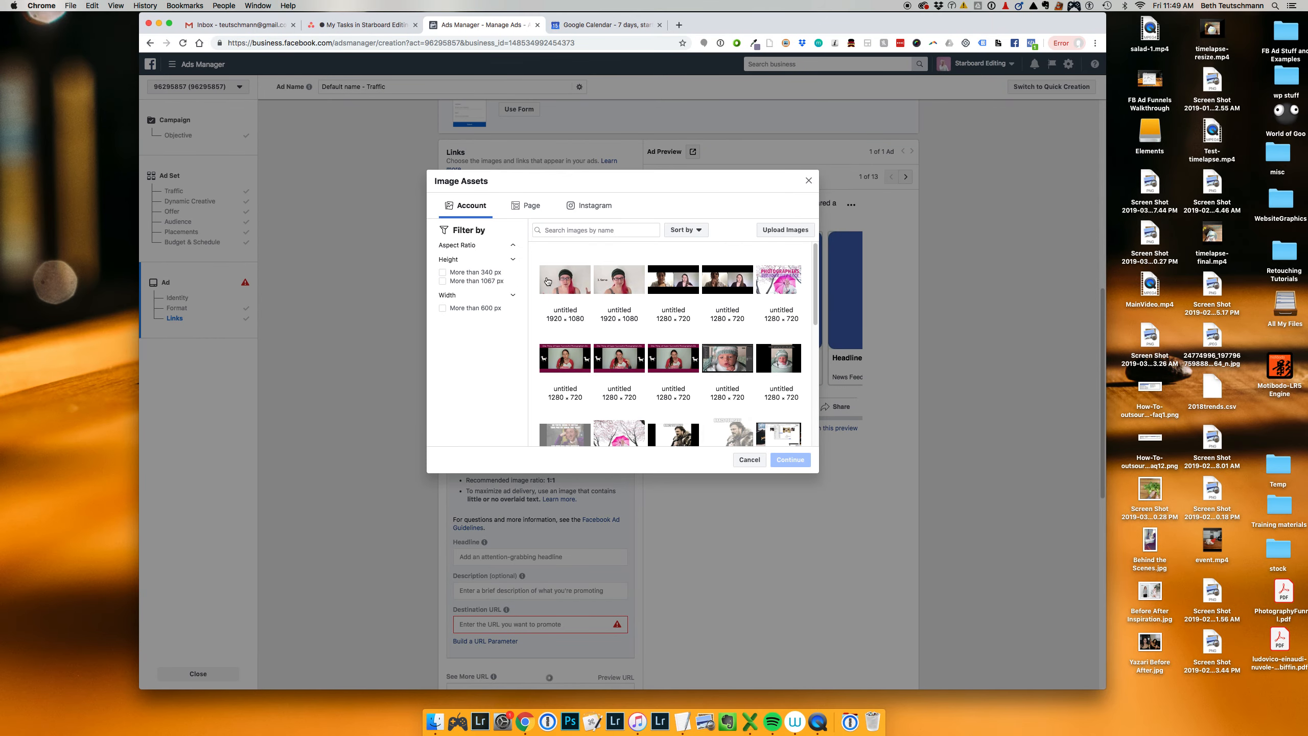
click(546, 281)
click(790, 493)
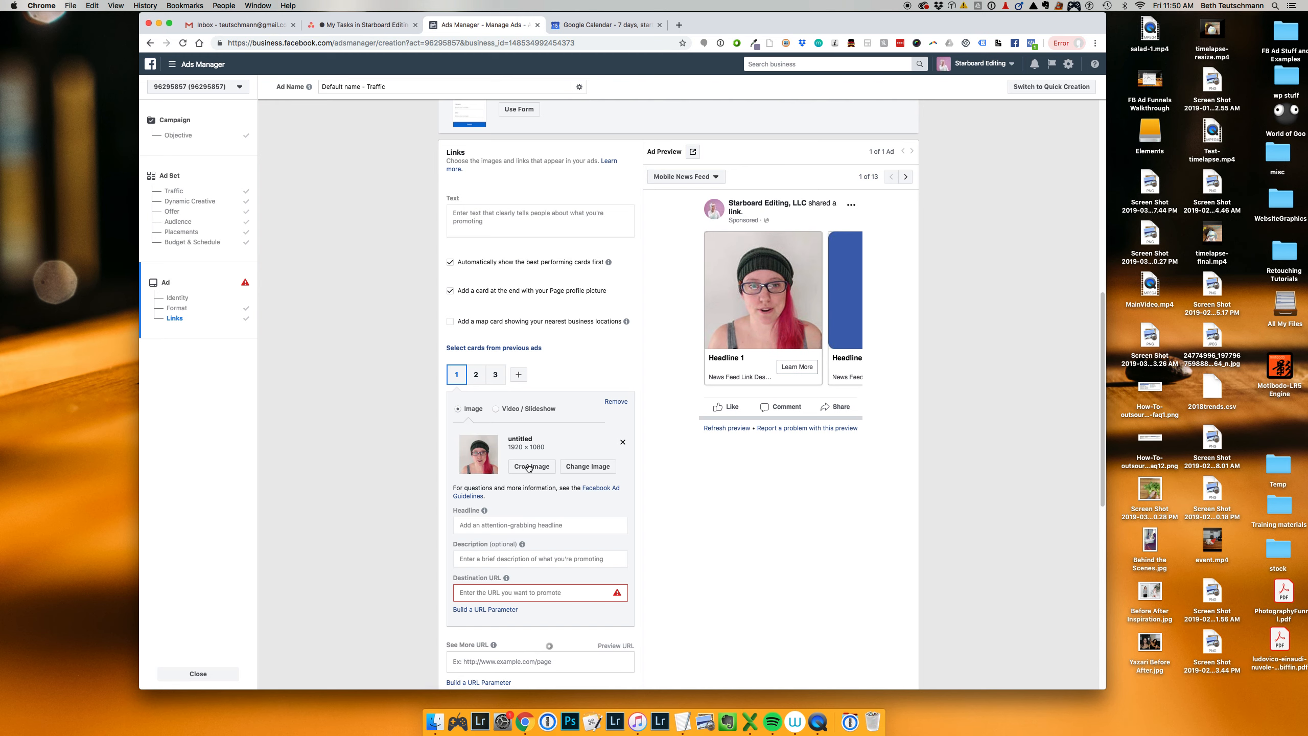
Step: Use the pink 1280 × 720 photography image from the account library for carousel card 2
scroll(537, 592, down, 5)
scroll(572, 371, up, 3)
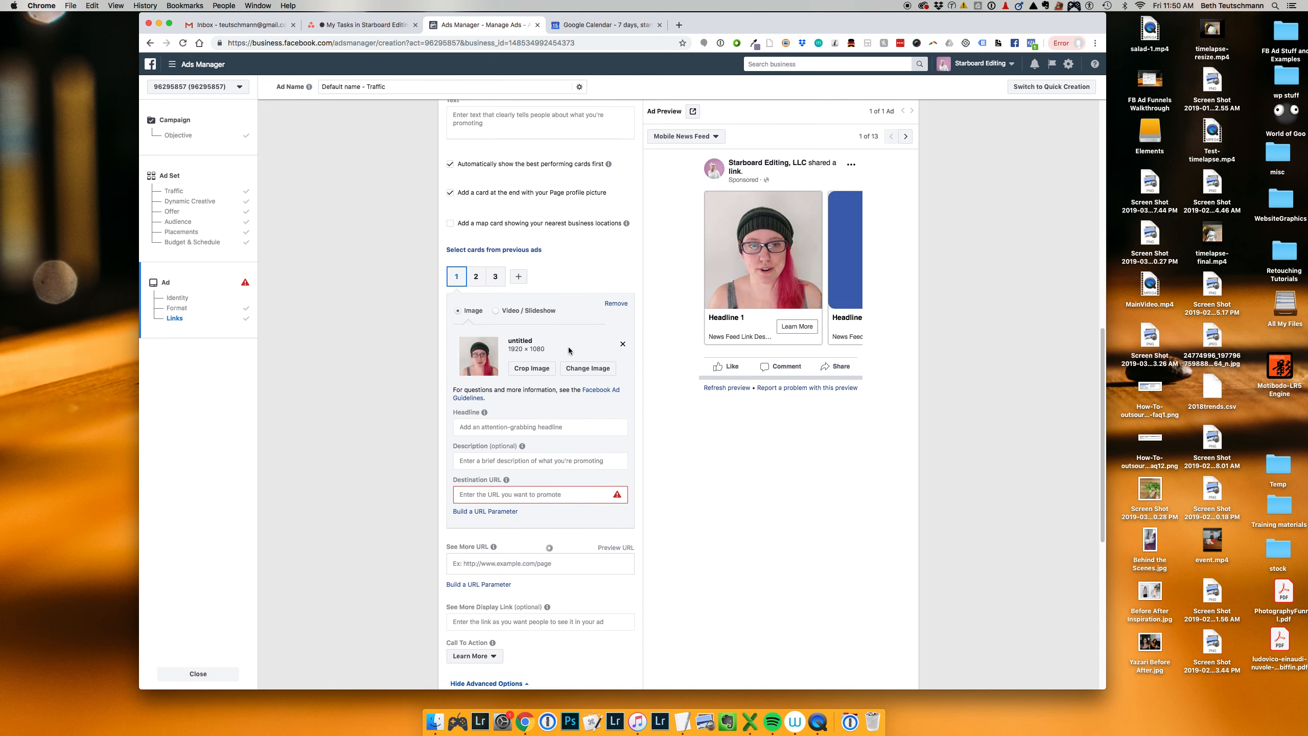
click(483, 280)
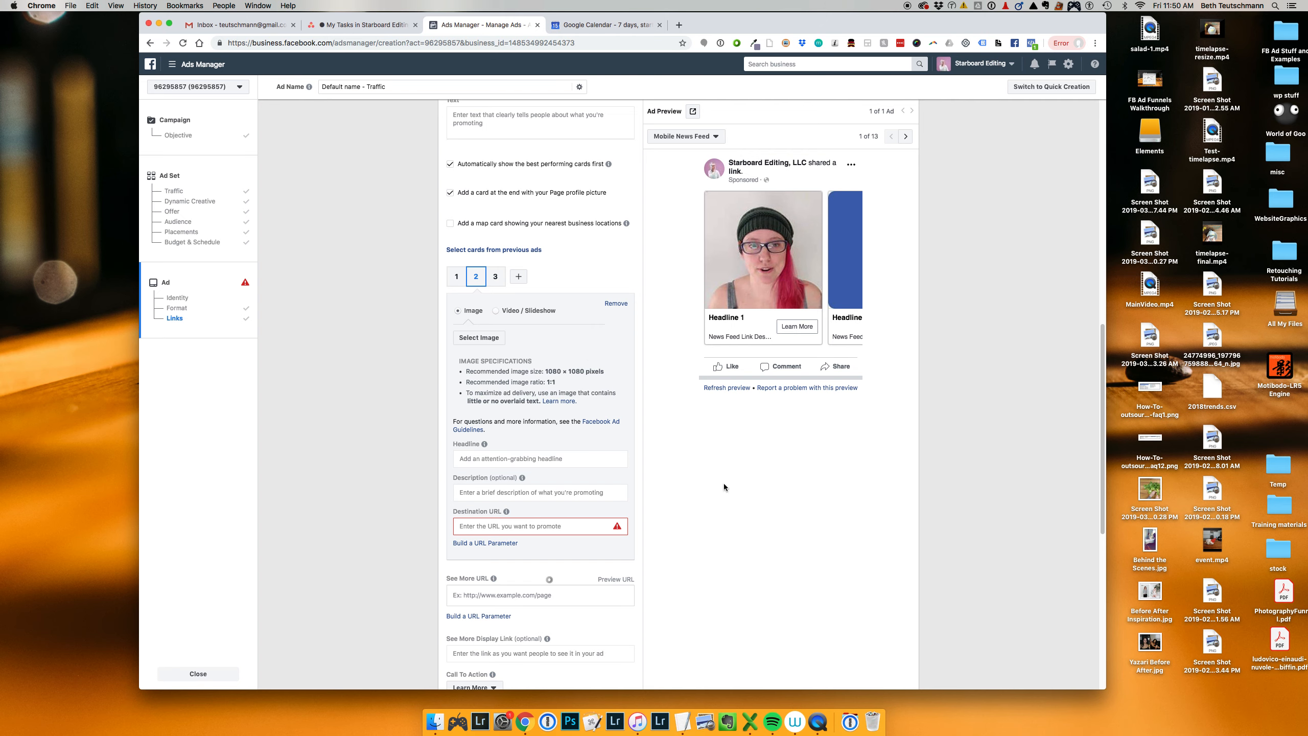
click(495, 338)
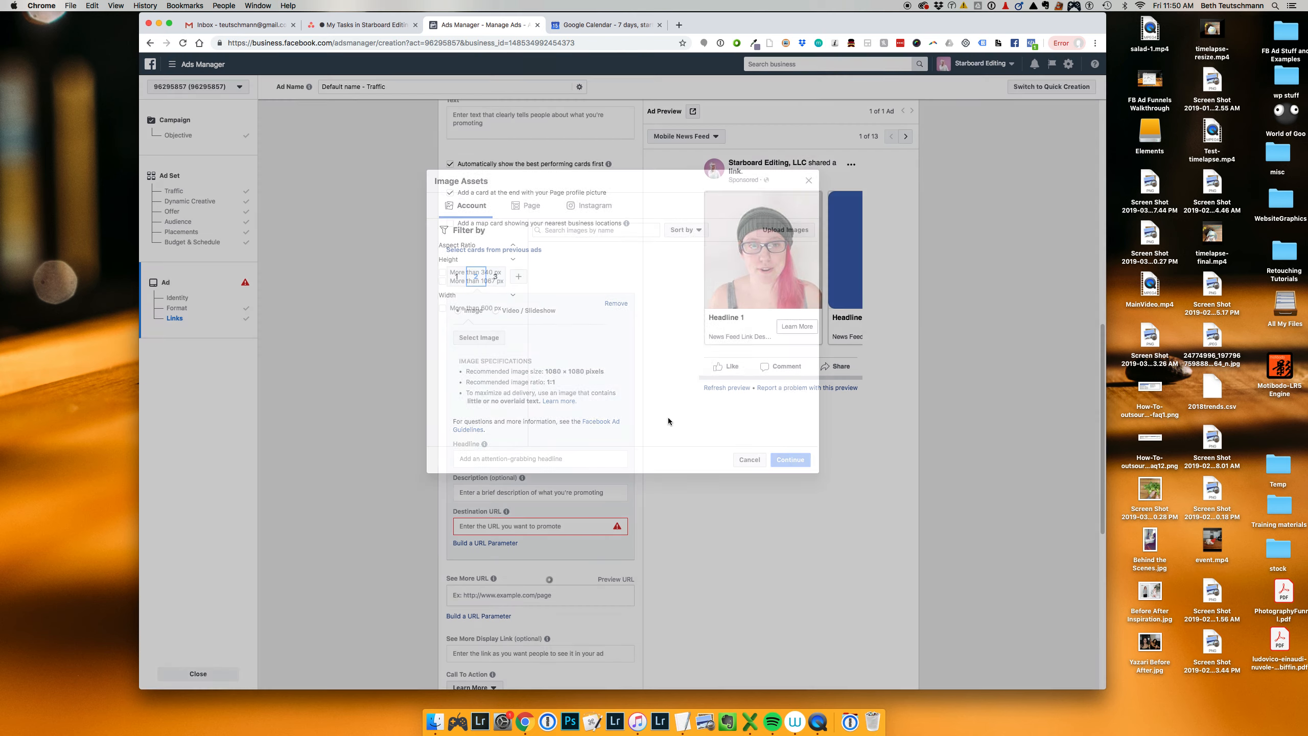
click(797, 288)
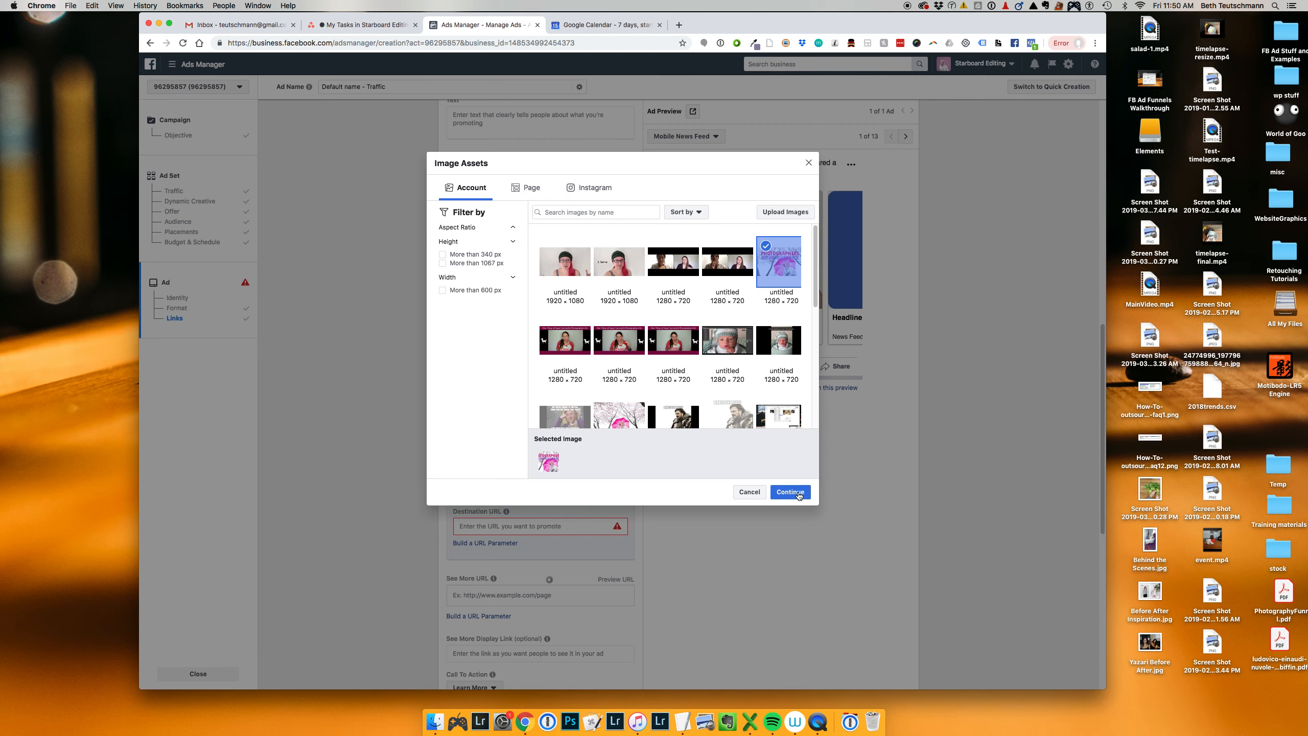
click(790, 493)
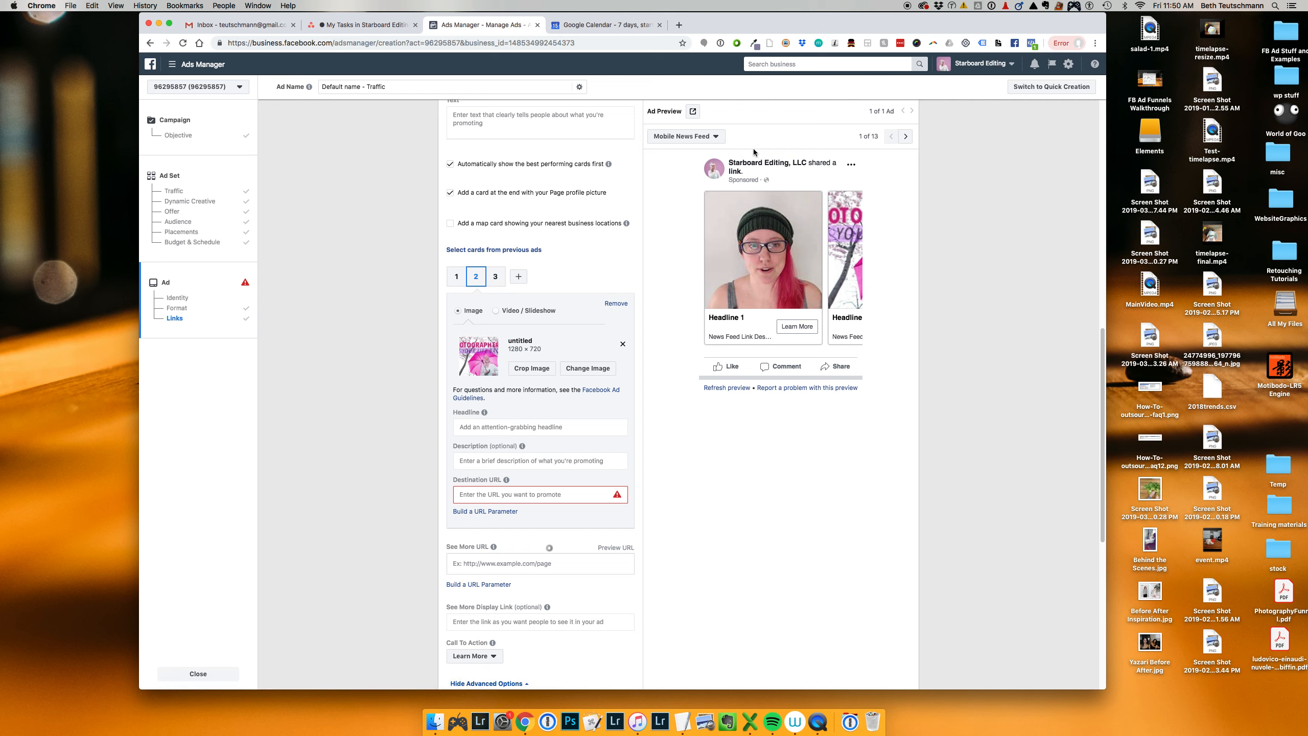
Step: Review the ad preview placement options and the destination URL and call-to-action fields for carousel card 2
click(704, 137)
scroll(733, 211, down, 5)
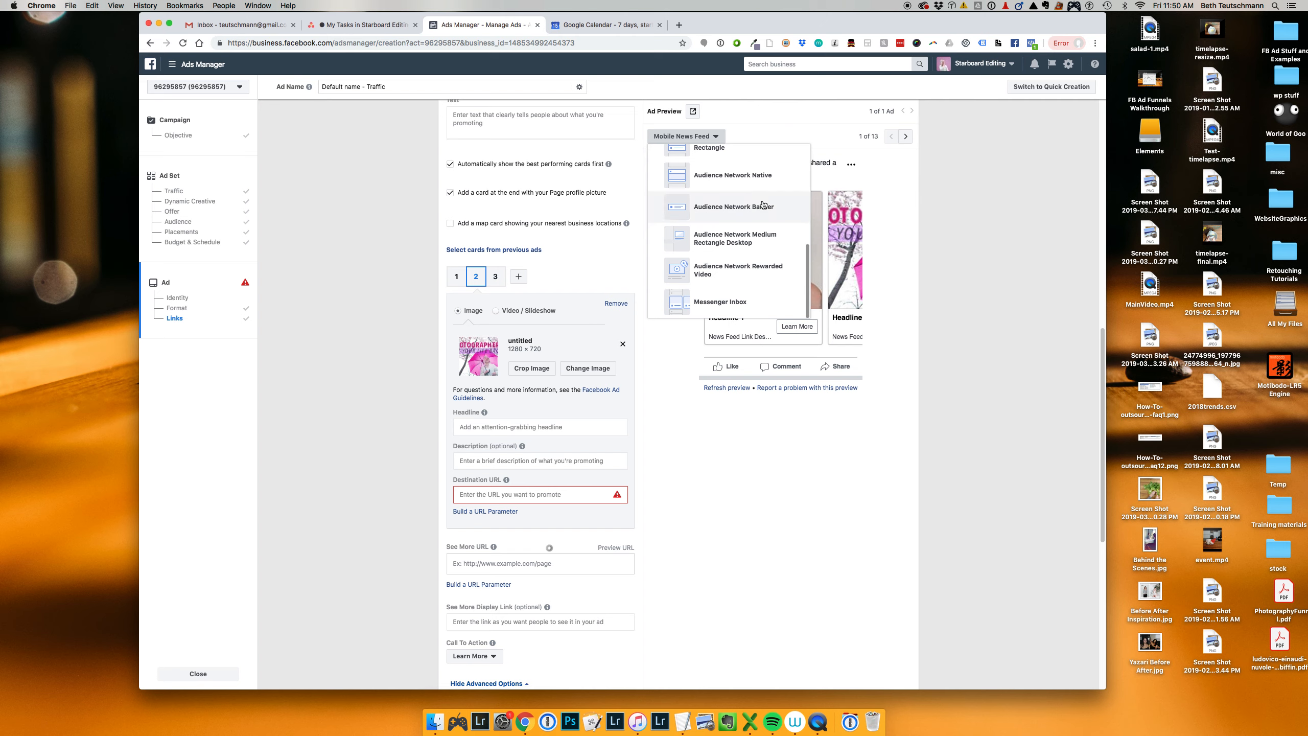
click(922, 398)
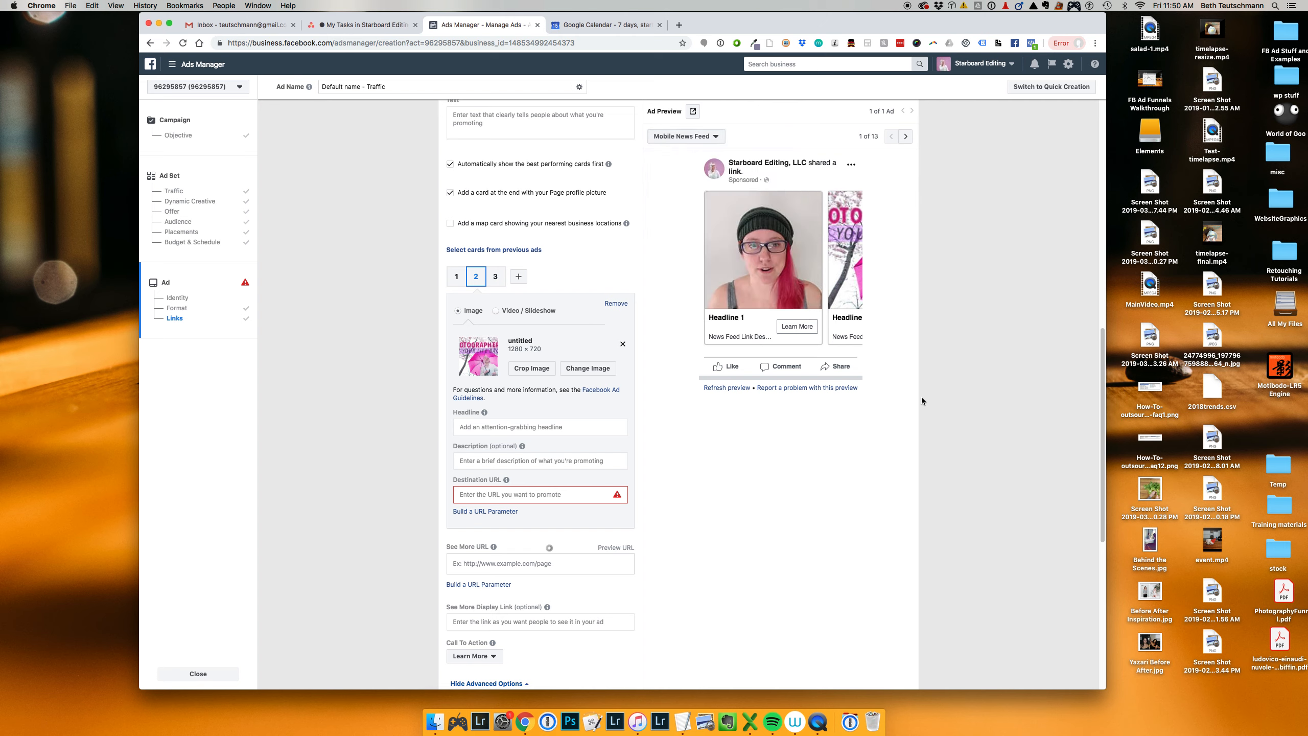
scroll(532, 523, down, 3)
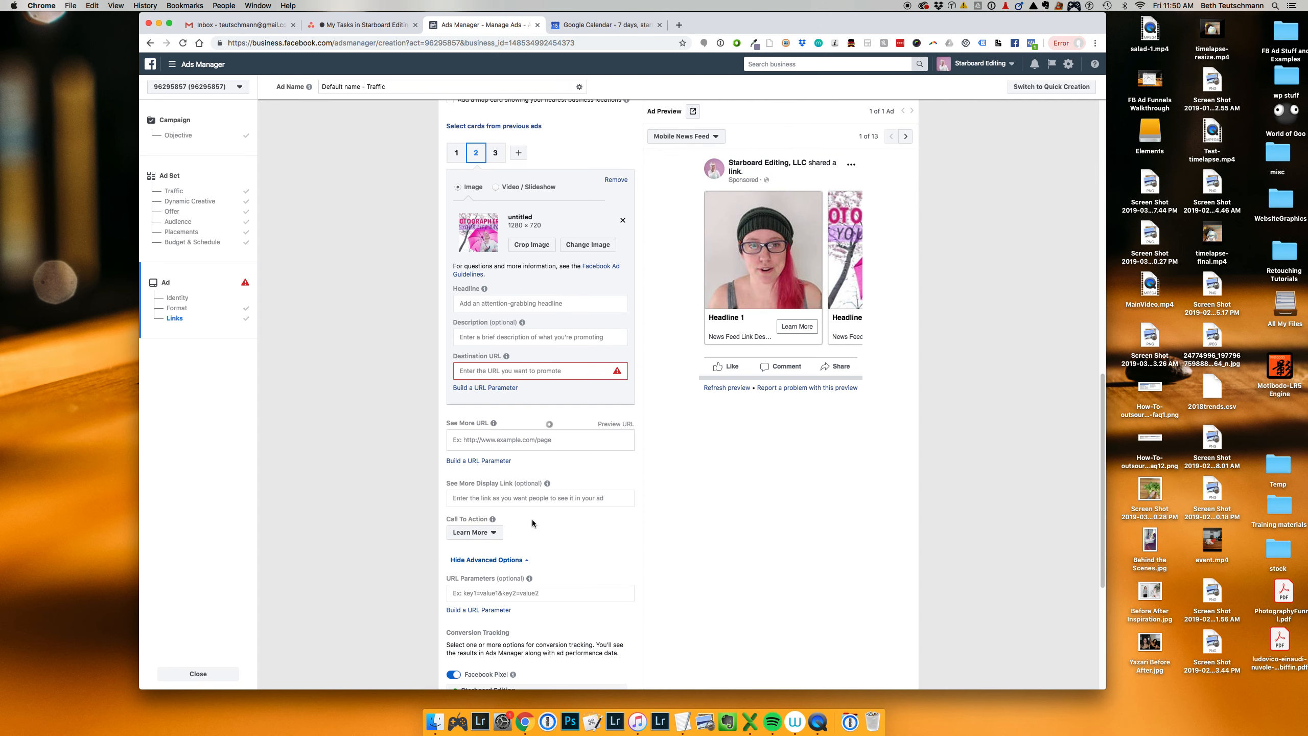
click(531, 369)
scroll(707, 558, down, 4)
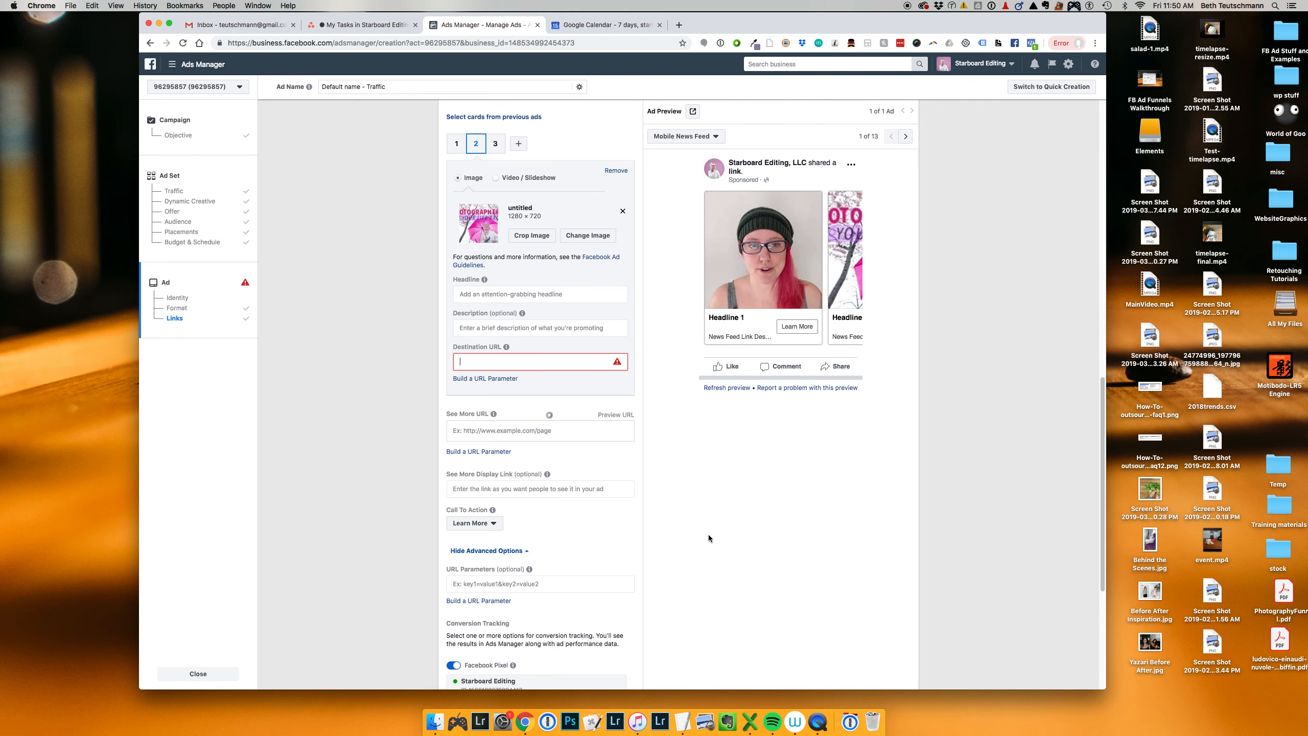
Step: Switch the ad format to Collection and look over its Instant Experience templates
scroll(701, 519, up, 8)
scroll(701, 515, up, 10)
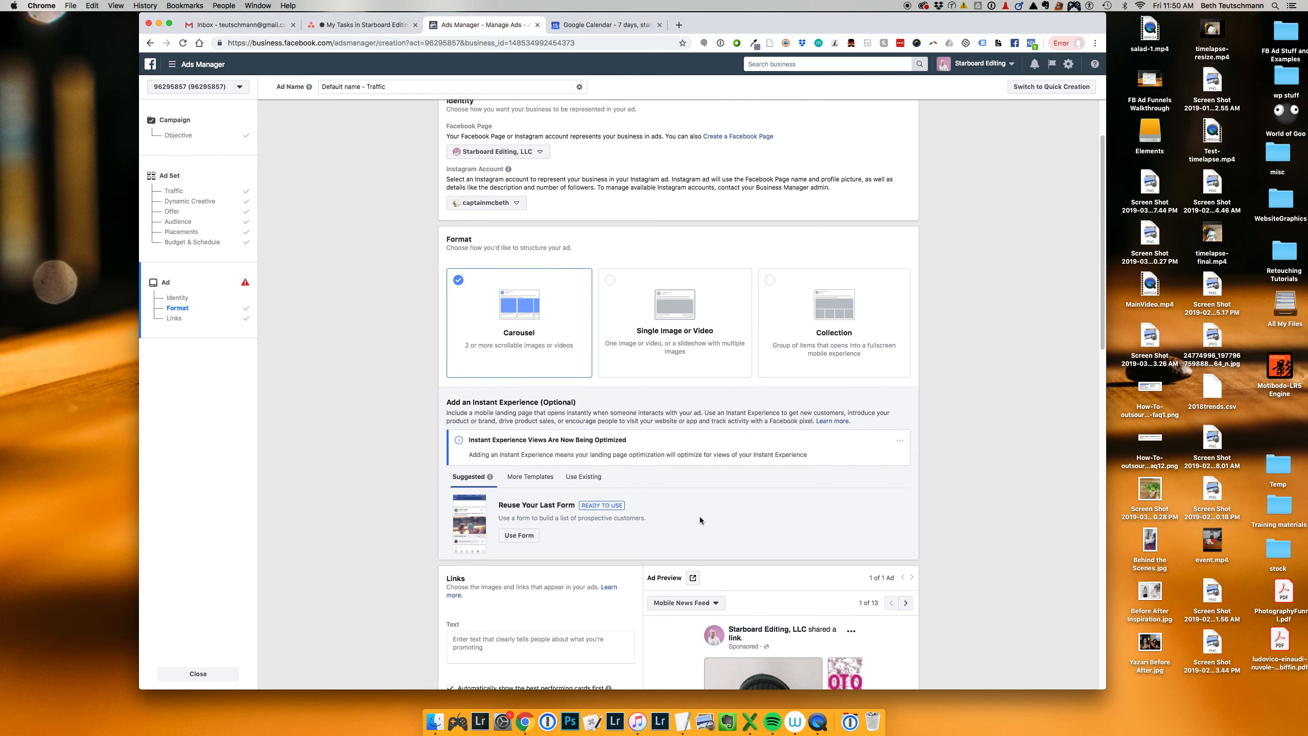
click(817, 420)
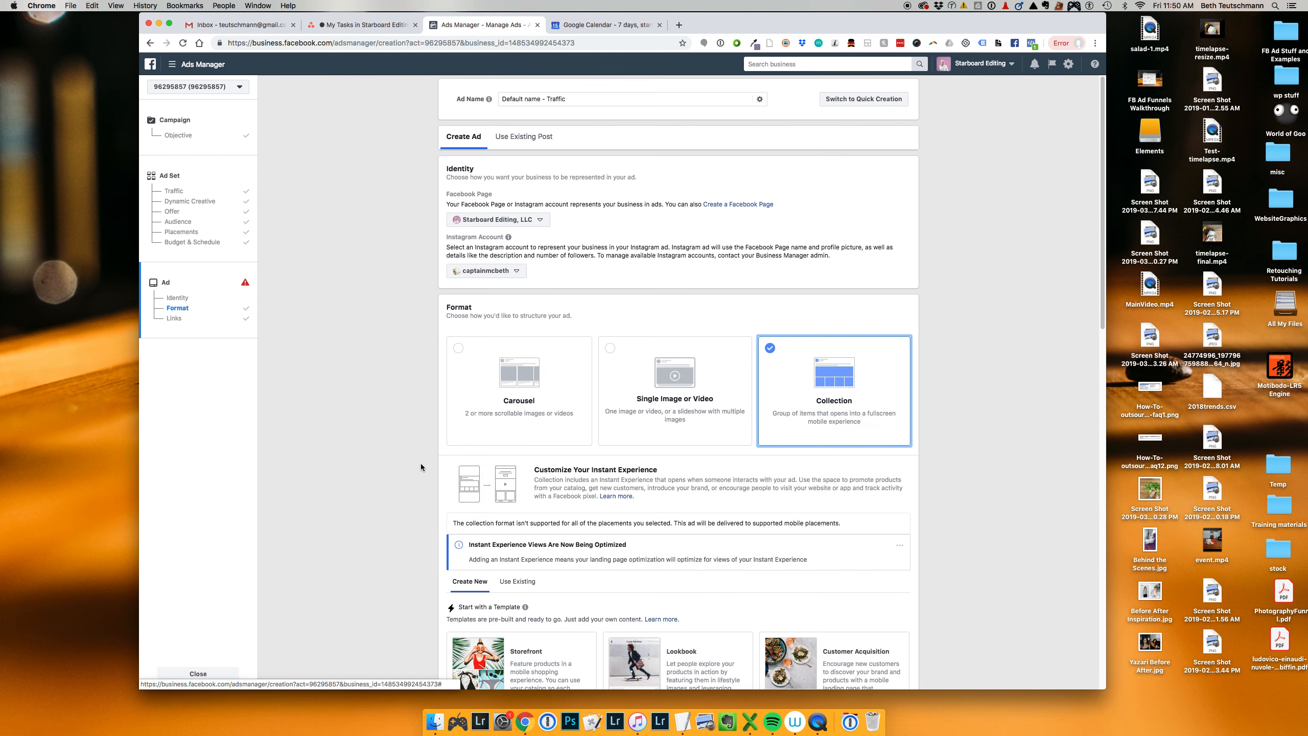
scroll(489, 464, down, 5)
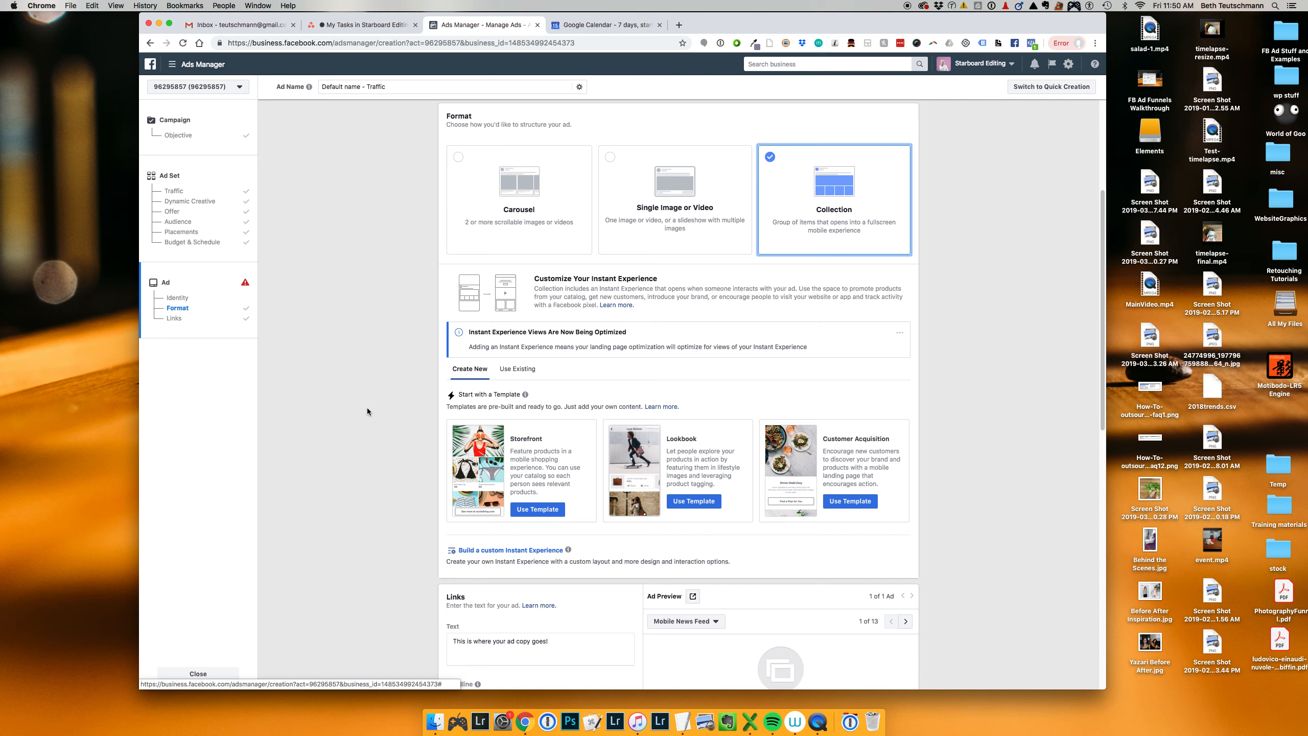
scroll(369, 407, down, 3)
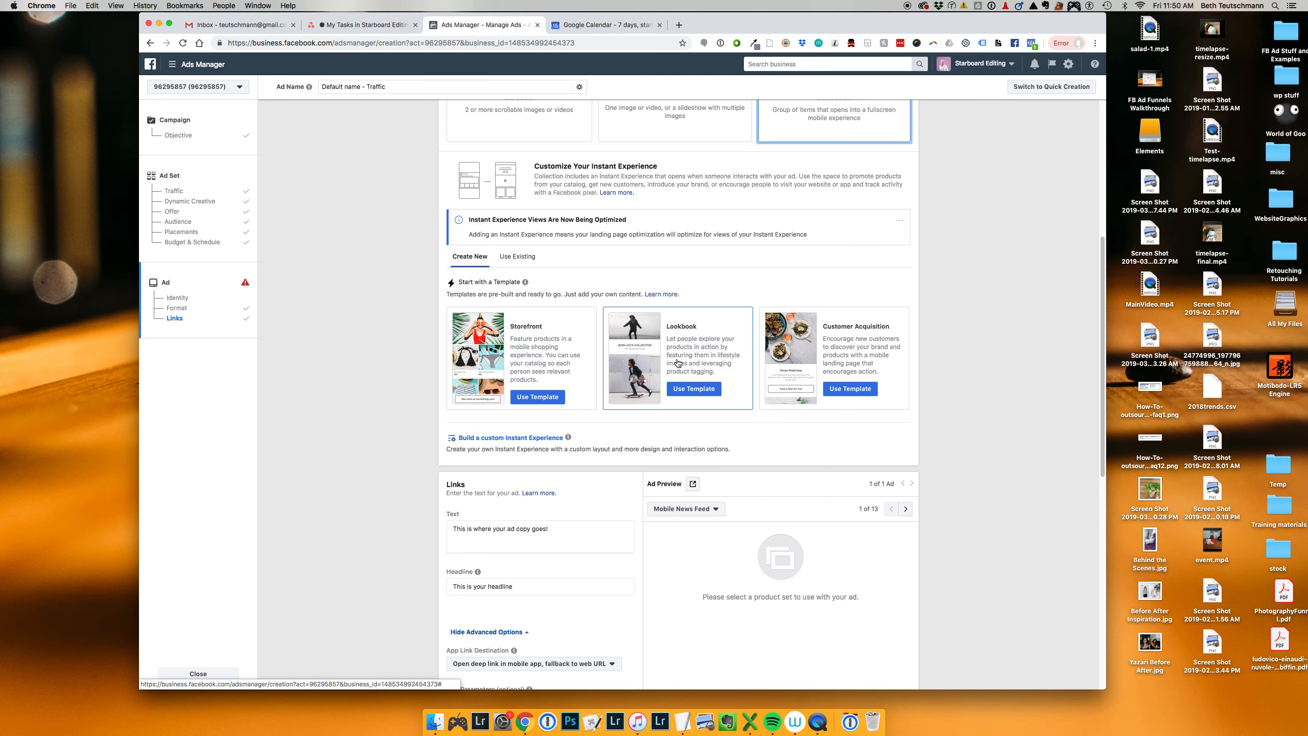
Step: Try the Lookbook Instant Experience template with its header turned on, and close it without finishing
click(688, 390)
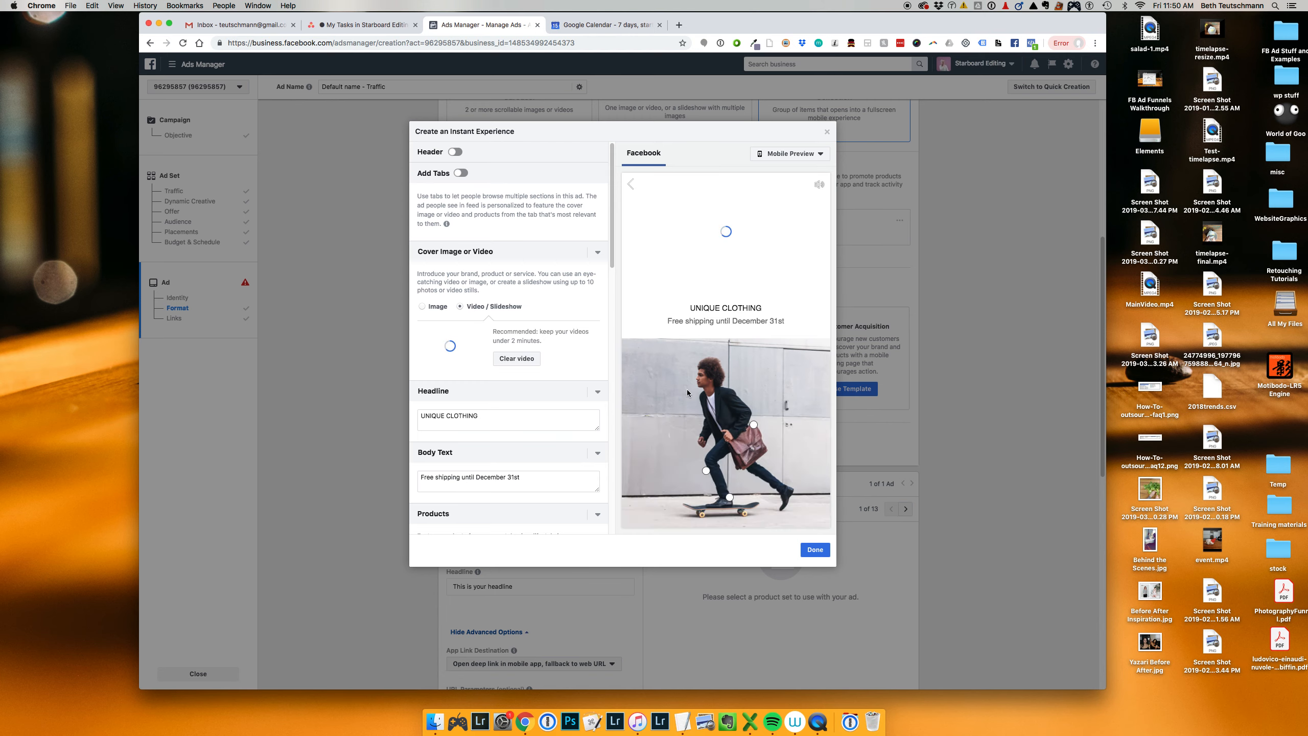
click(456, 152)
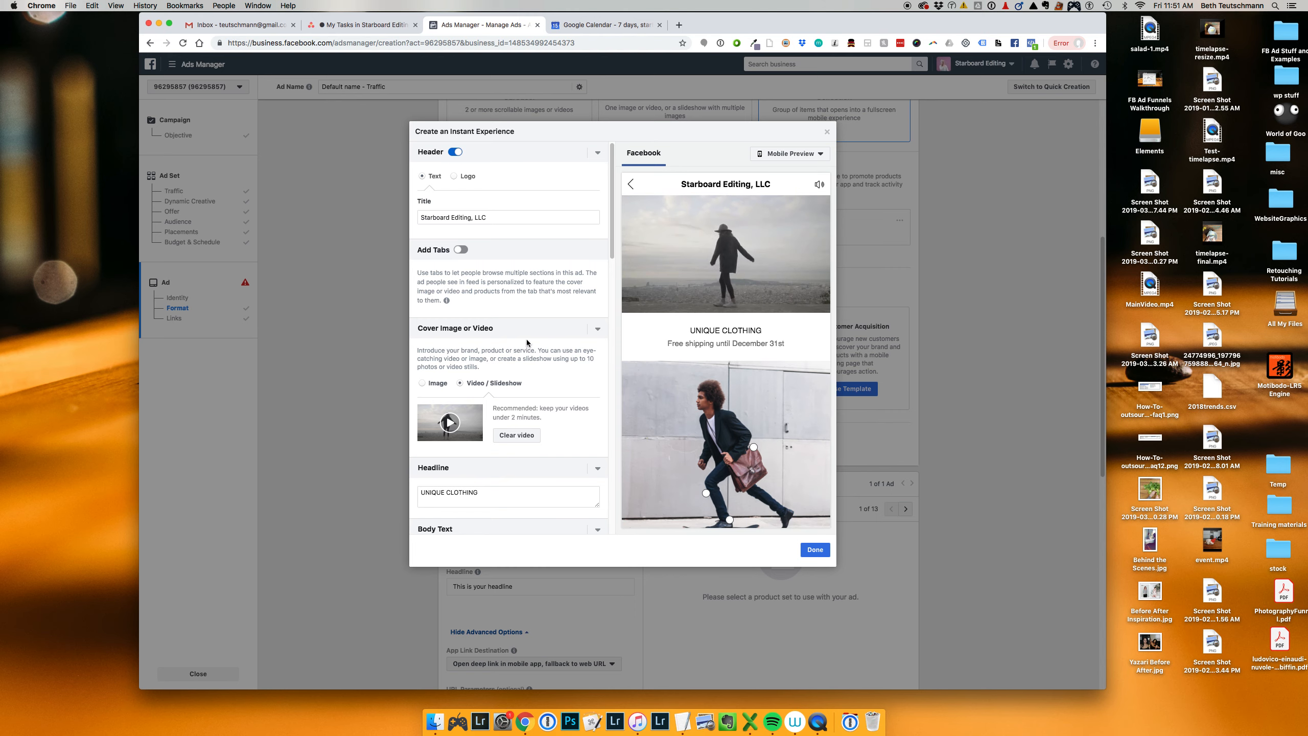
click(827, 134)
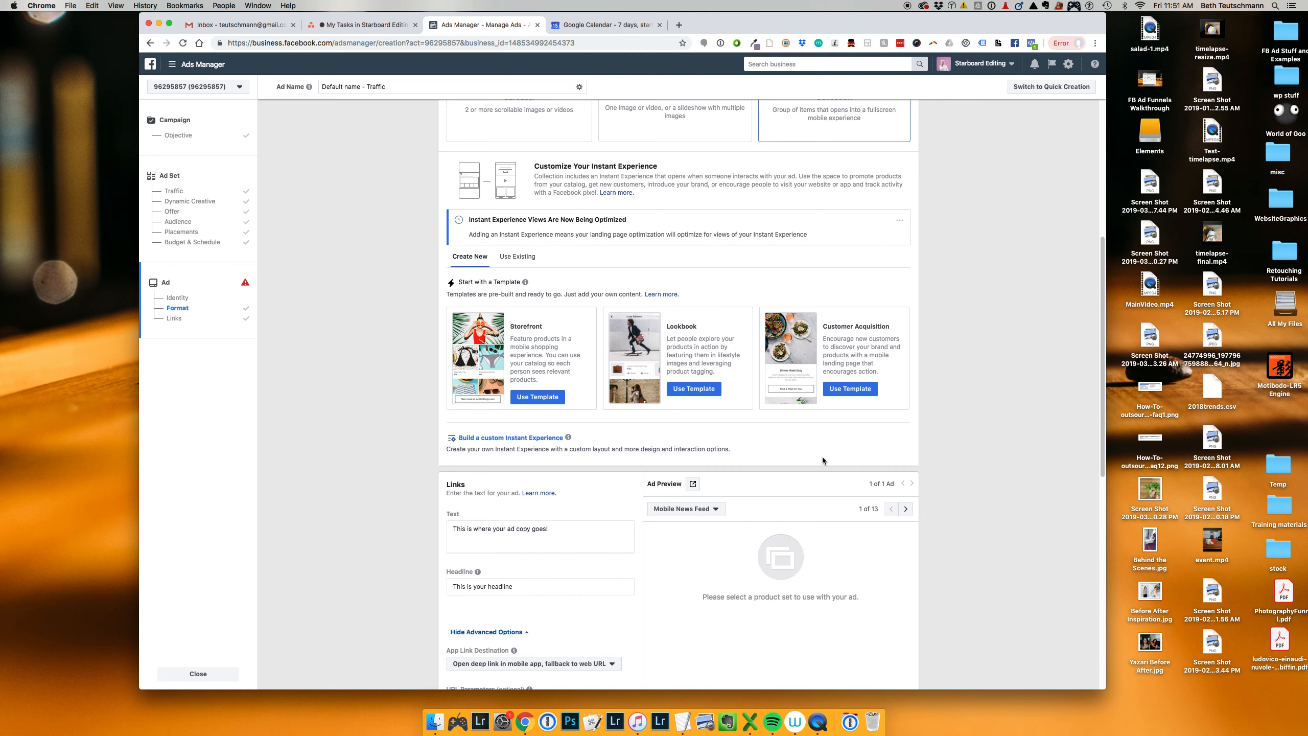
Step: Examine the sections of the Customer Acquisition template and close it without finishing
click(845, 386)
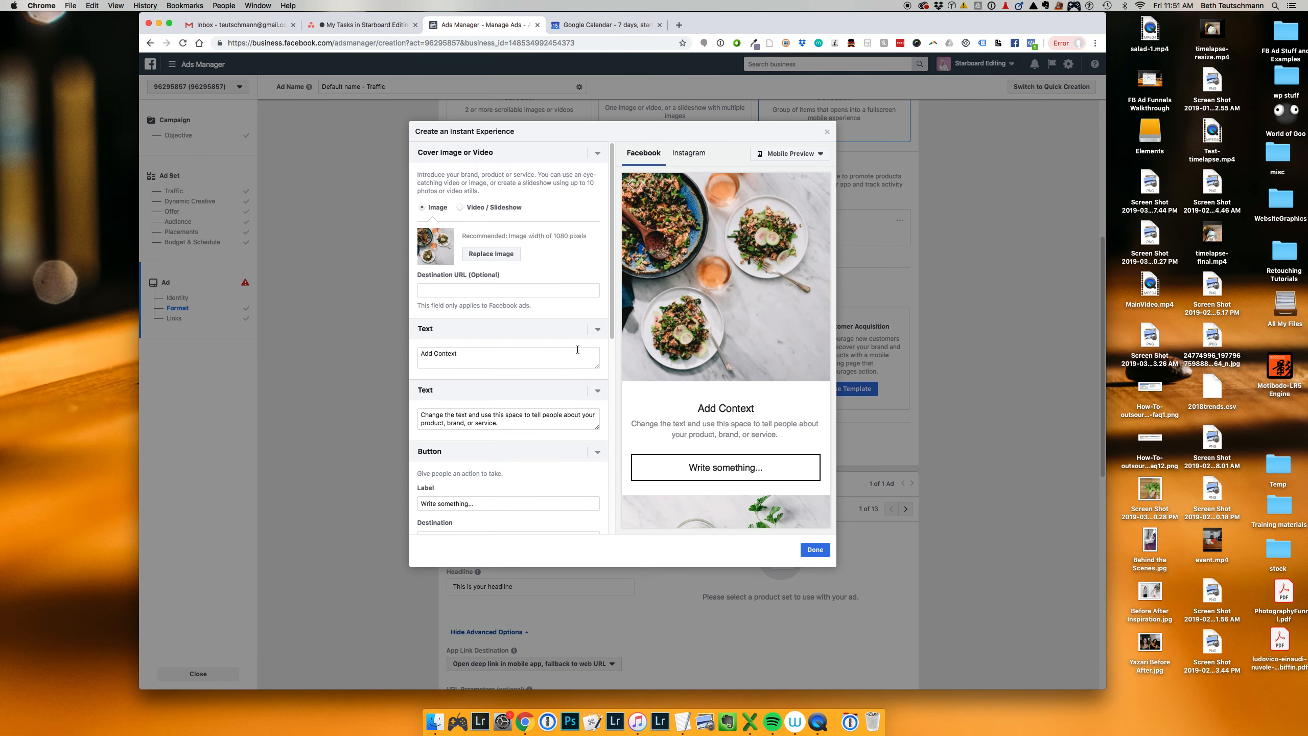
scroll(576, 351, down, 5)
scroll(576, 348, down, 3)
click(829, 133)
Step: Look at the custom Instant Experience builder and discard the untitled experience
scroll(885, 362, down, 2)
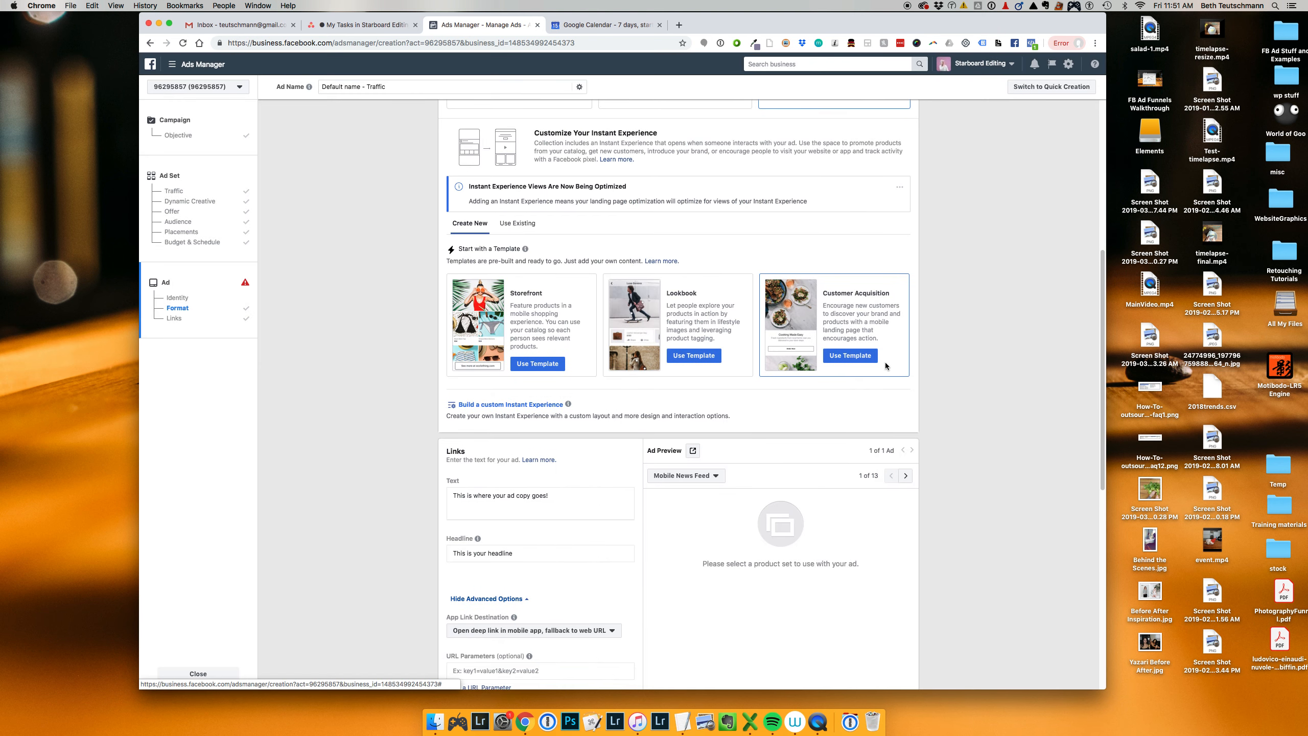
scroll(885, 362, down, 5)
click(527, 204)
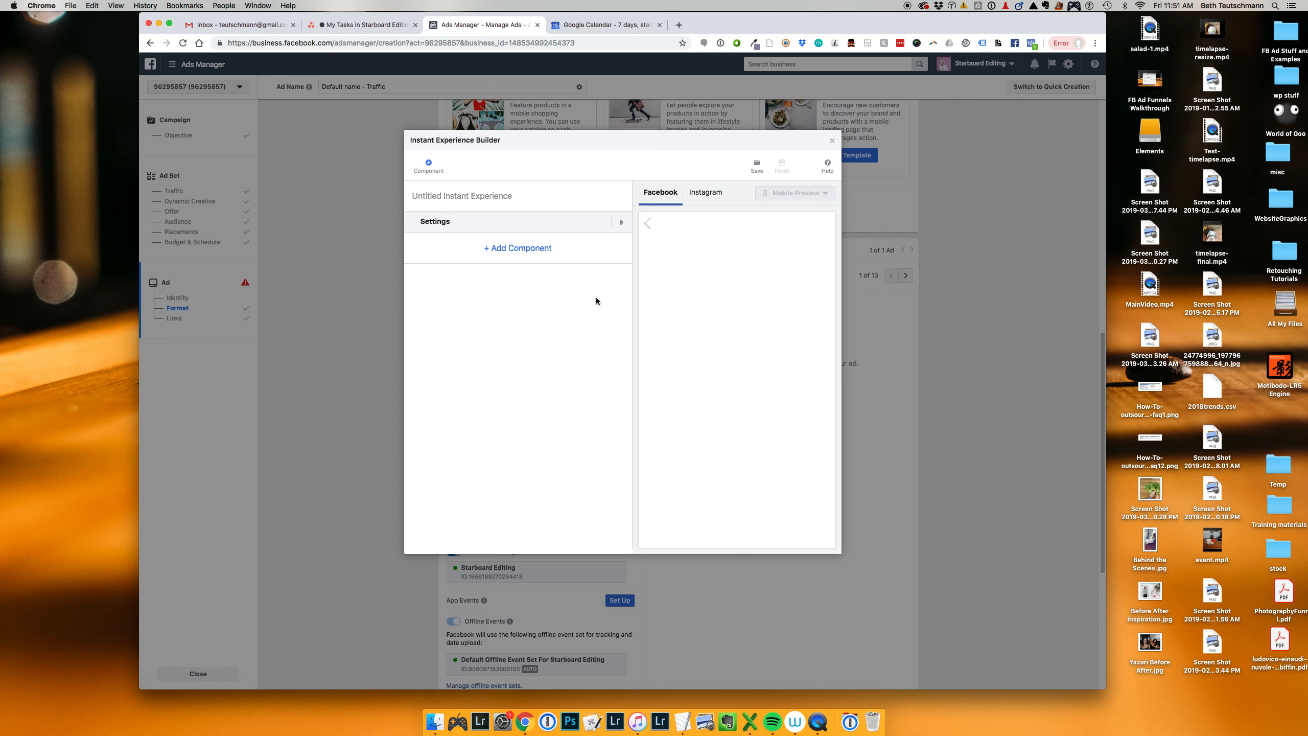
click(832, 140)
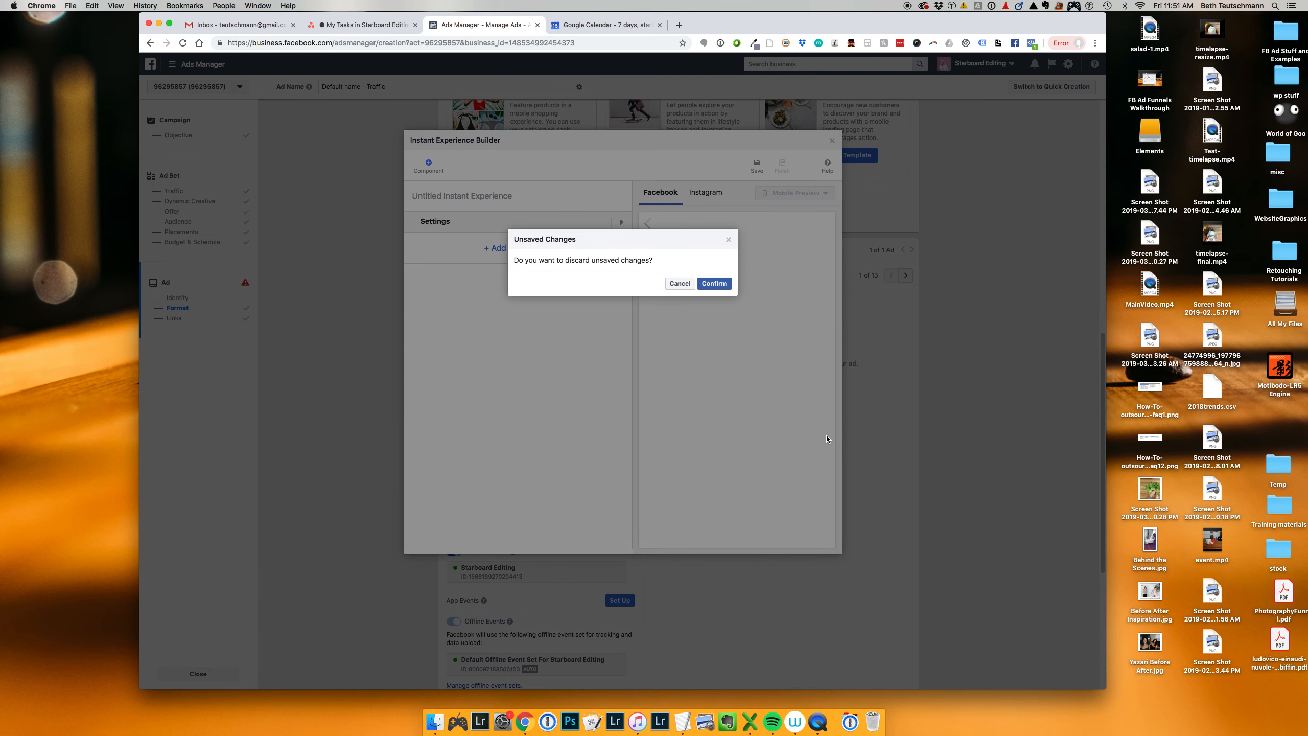
click(711, 283)
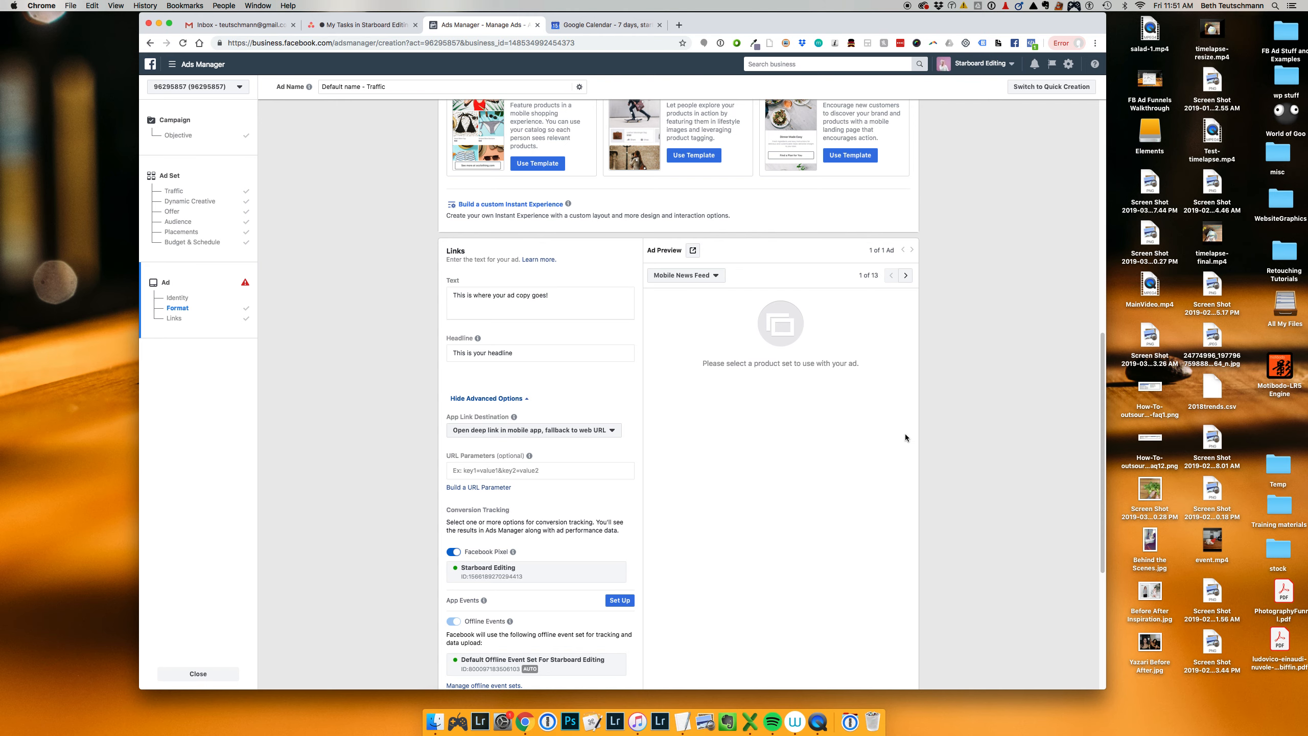
Step: Review the Collection ad's link and tracking settings, the form's error notice and the template choices
scroll(903, 428, down, 3)
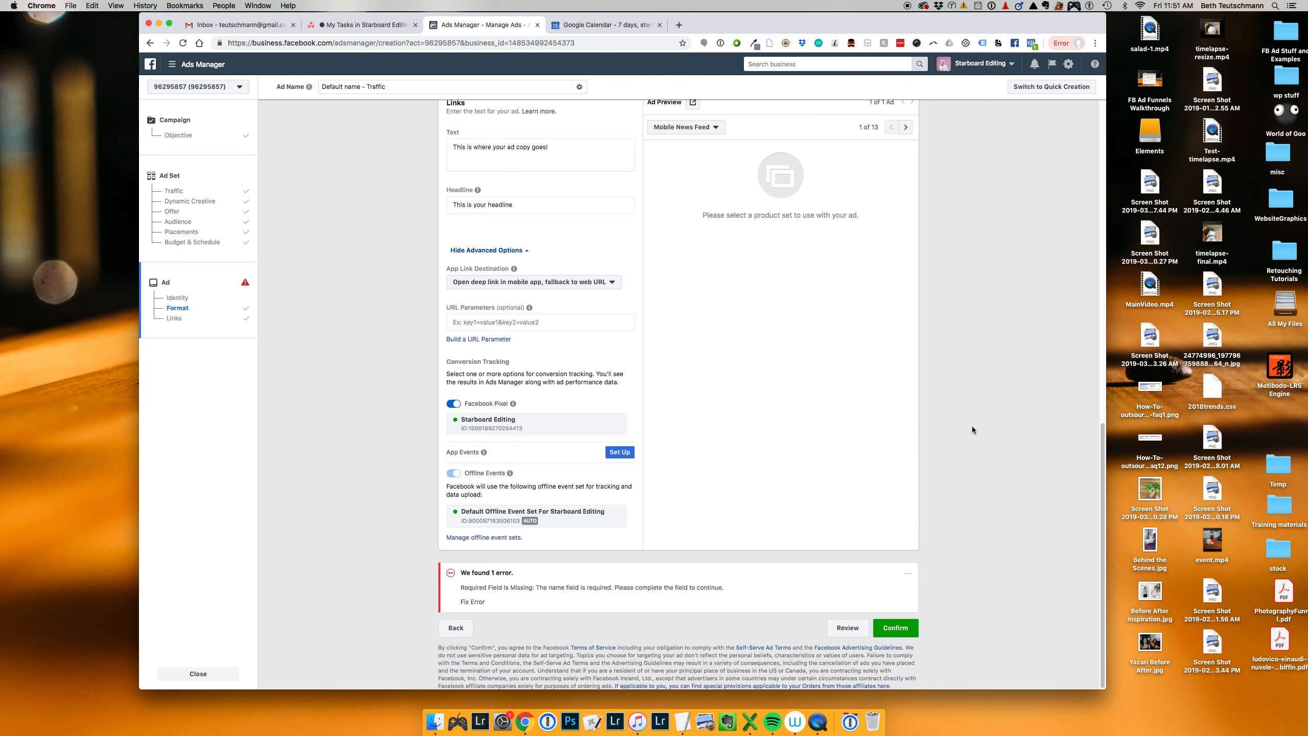
scroll(972, 426, up, 11)
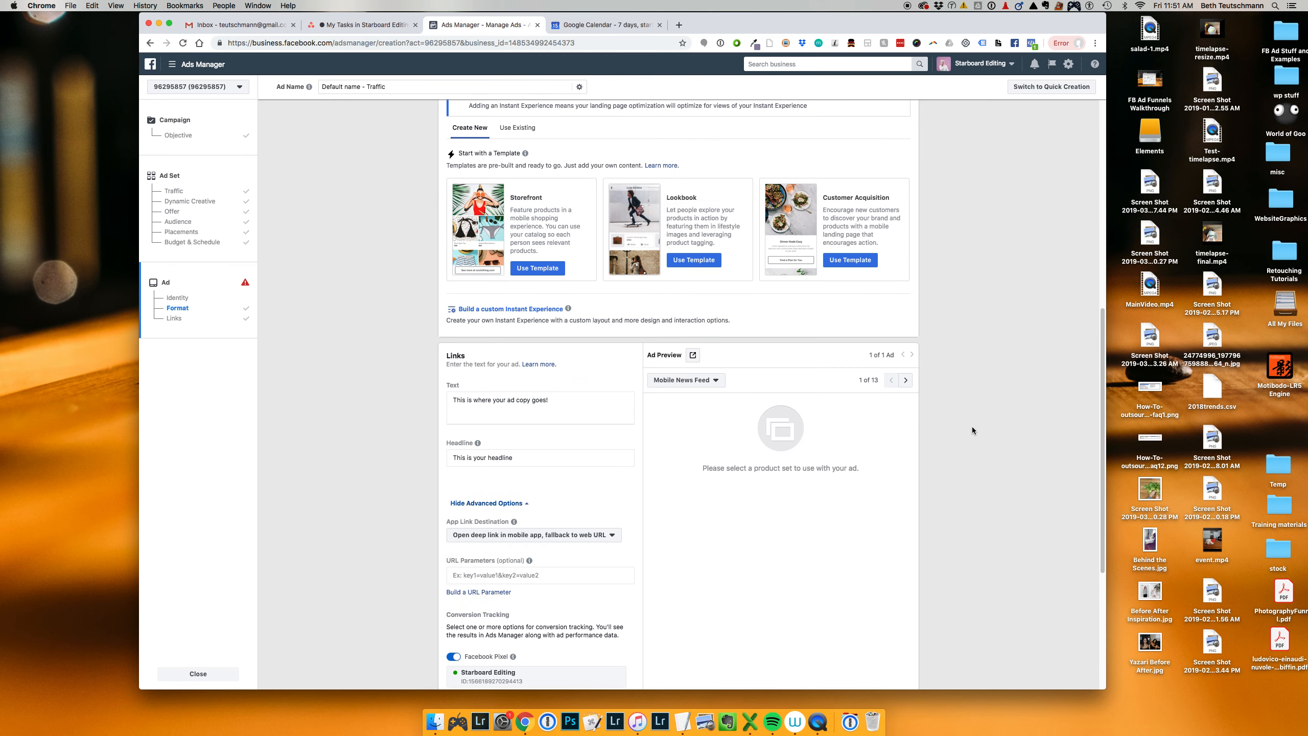
scroll(972, 430, up, 1)
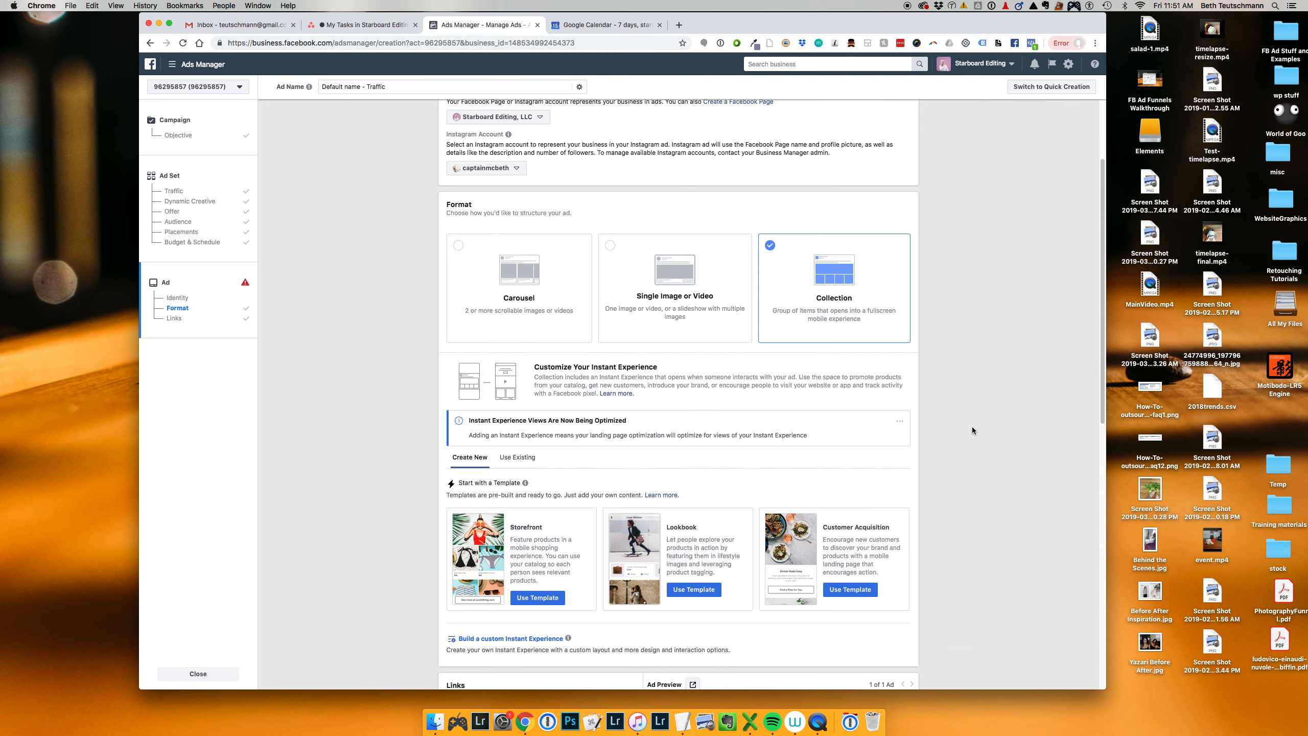
scroll(972, 430, down, 1)
scroll(972, 426, down, 6)
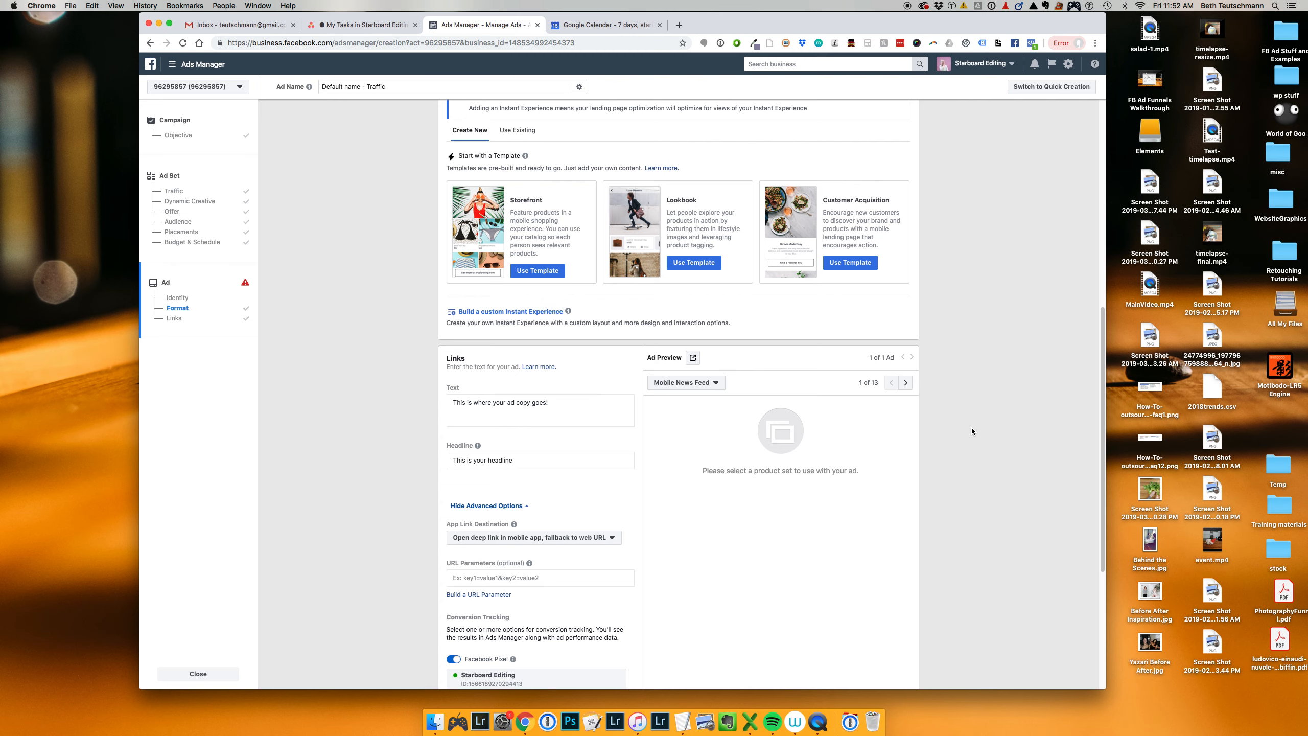
Step: Name the ad "Test Ad" and check the rest of the form through to the review and confirmation section
scroll(989, 335, up, 10)
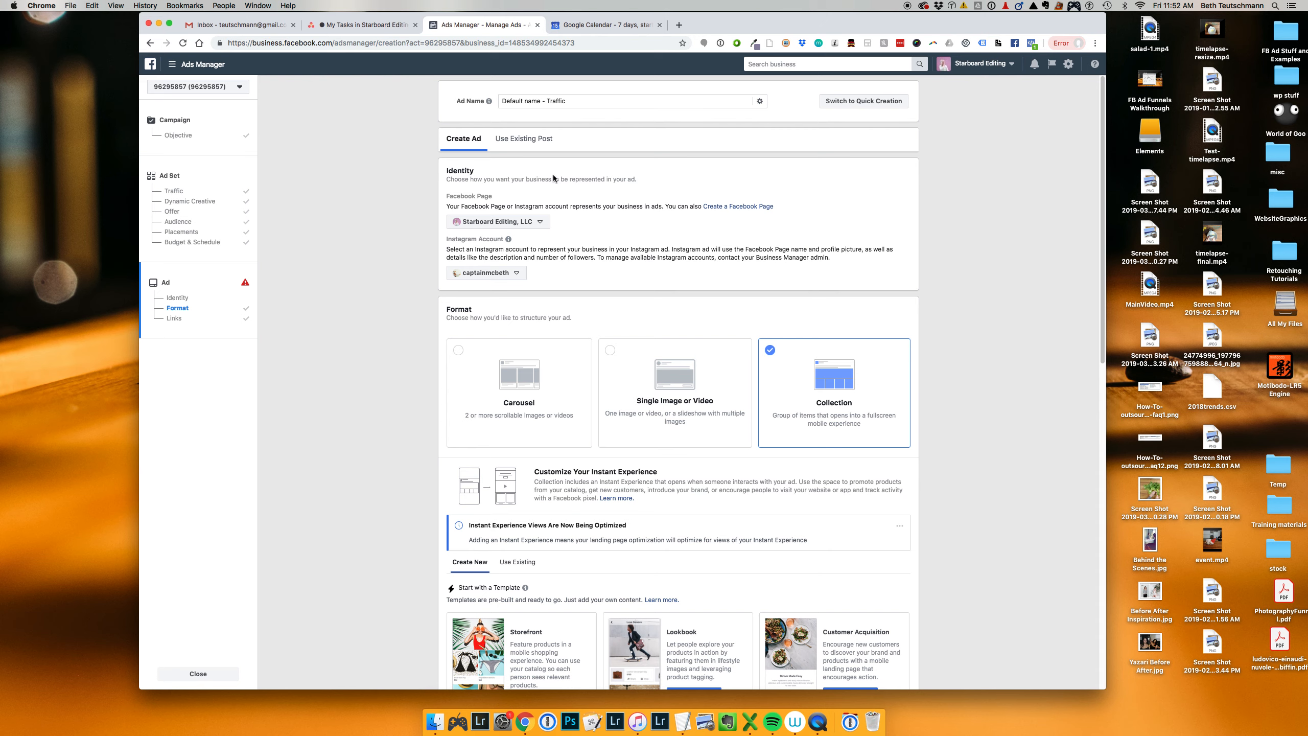
triple_click(584, 102)
text(Test Ad)
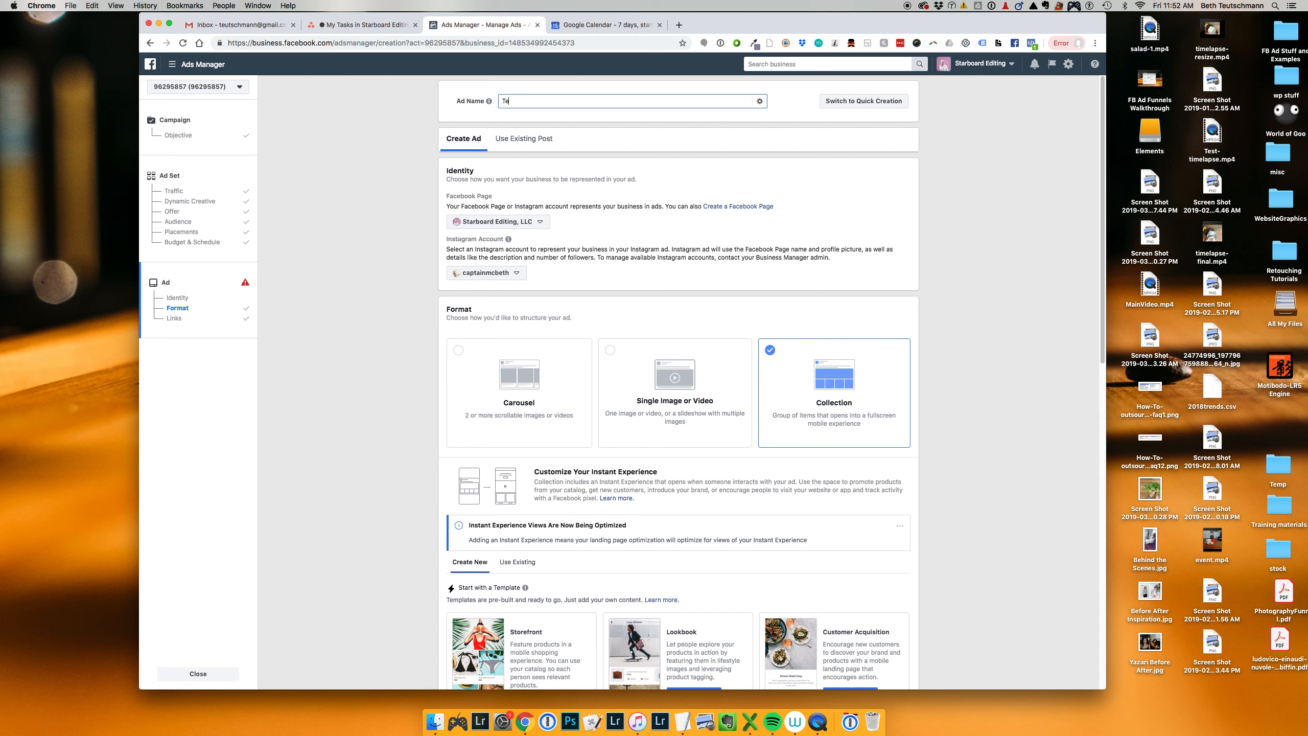
scroll(684, 315, down, 15)
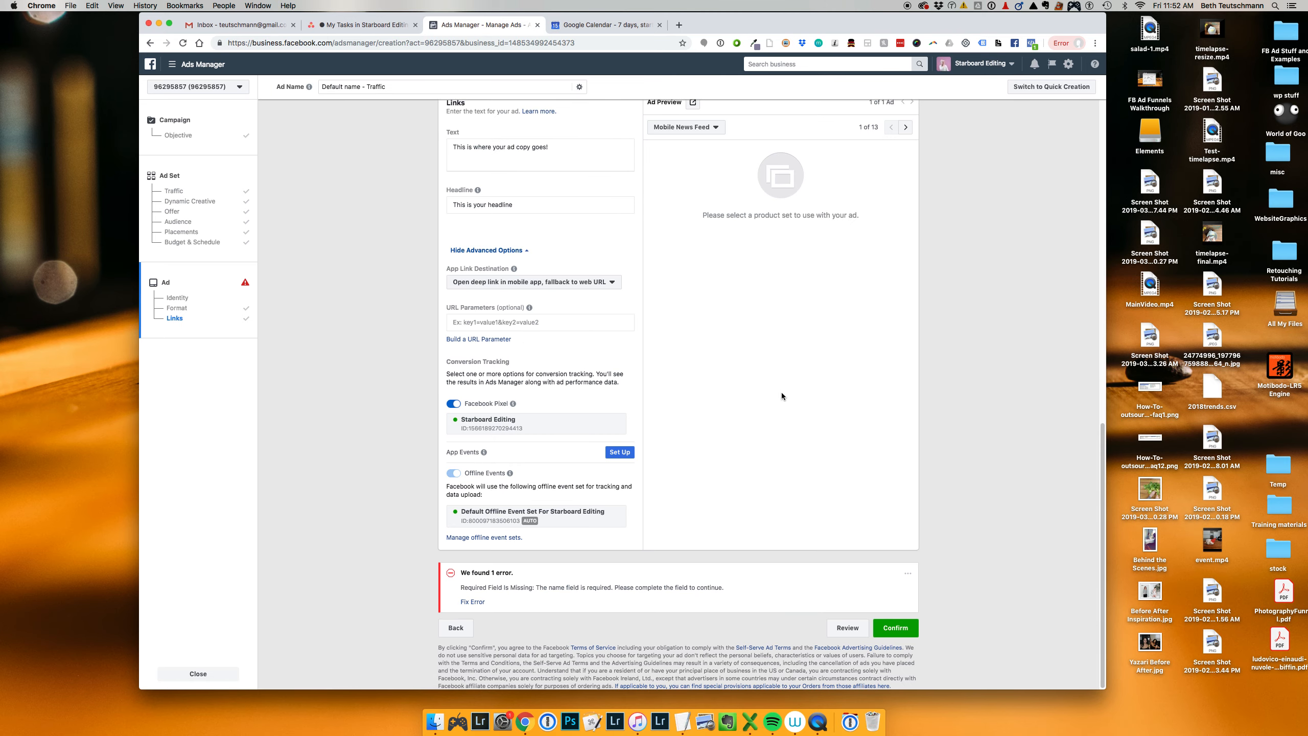
scroll(781, 393, up, 15)
scroll(963, 436, down, 15)
scroll(908, 307, up, 15)
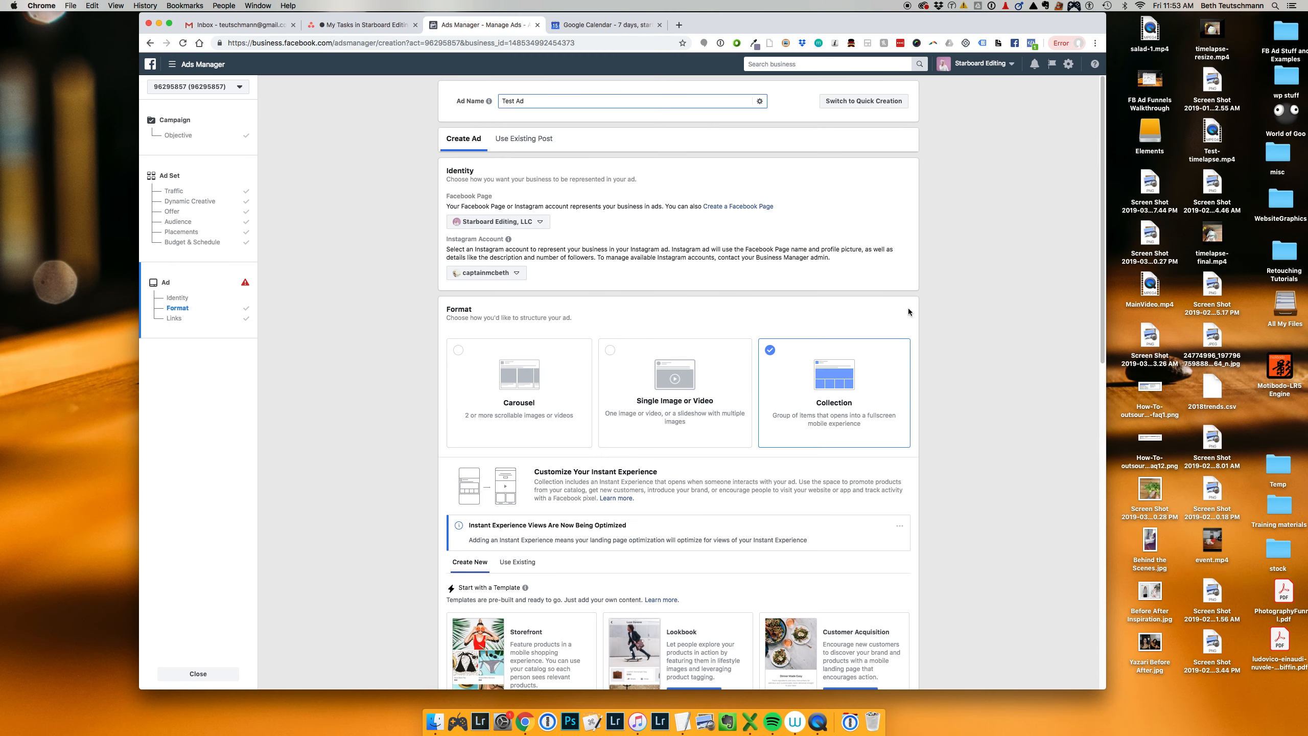